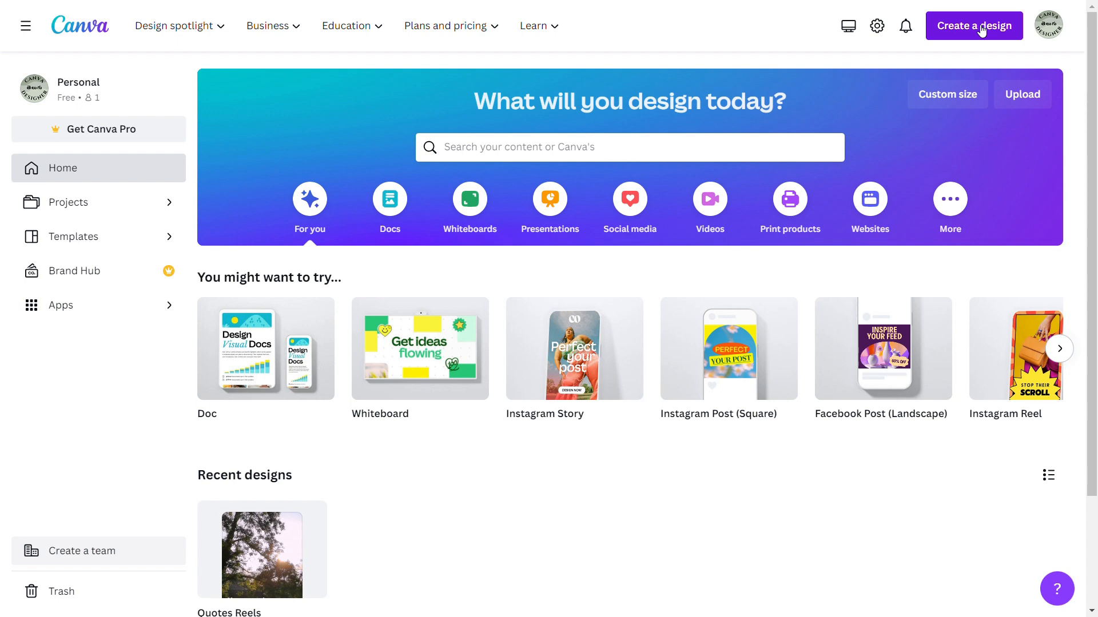
Step: Create a new Instagram Post (Square) design at 1080 × 1080 px by searching the design types for "instag"
{"action": "left_click", "coordinate": [981, 30]}
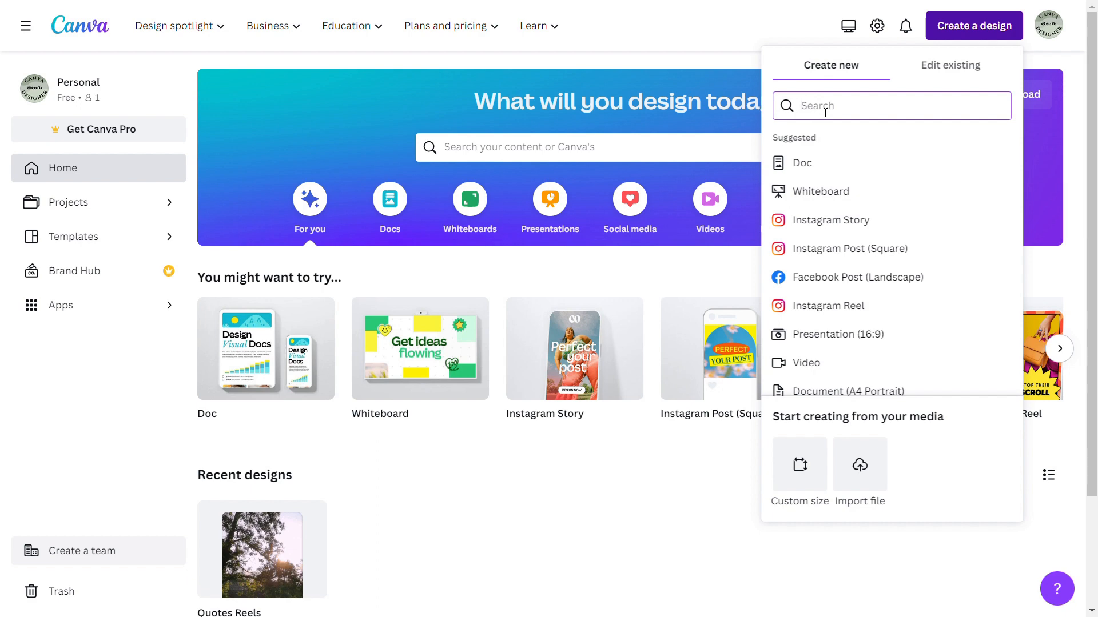
{"action": "type", "text": "instag"}
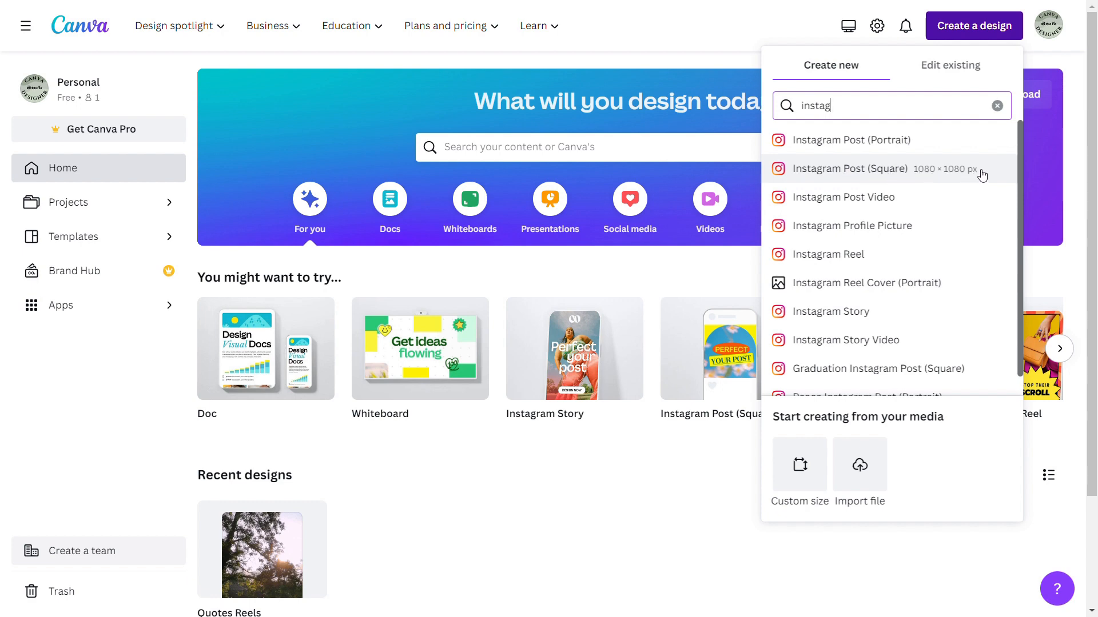
{"action": "left_click", "coordinate": [850, 171]}
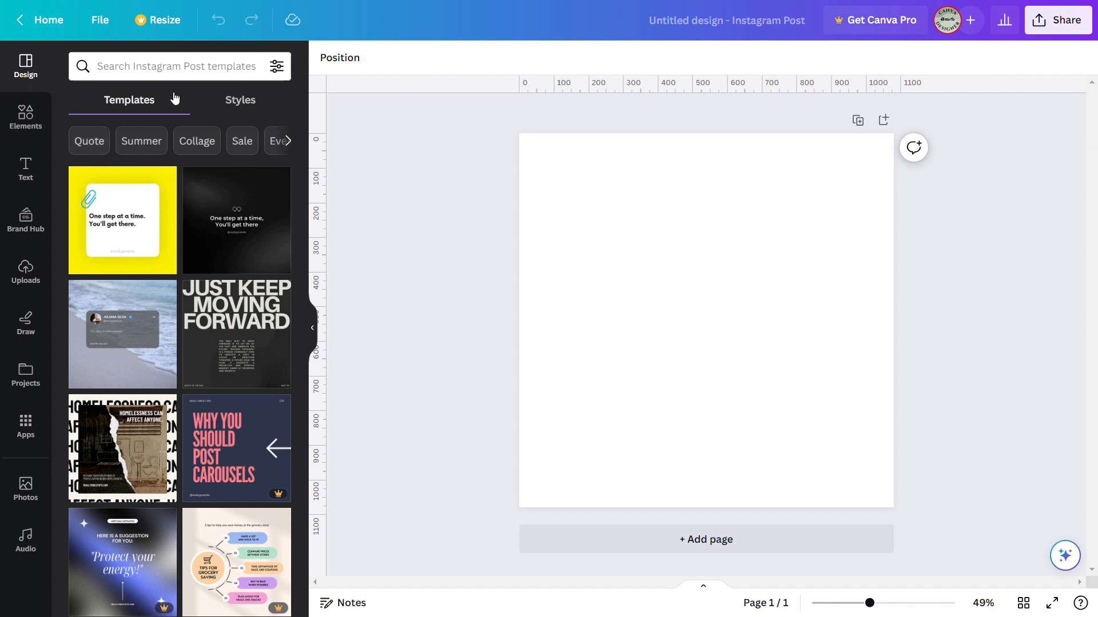
Step: Look through the Elements, Text, Brand Hub, Uploads and template sections, plus the file options of the blank design
{"action": "left_click", "coordinate": [36, 123]}
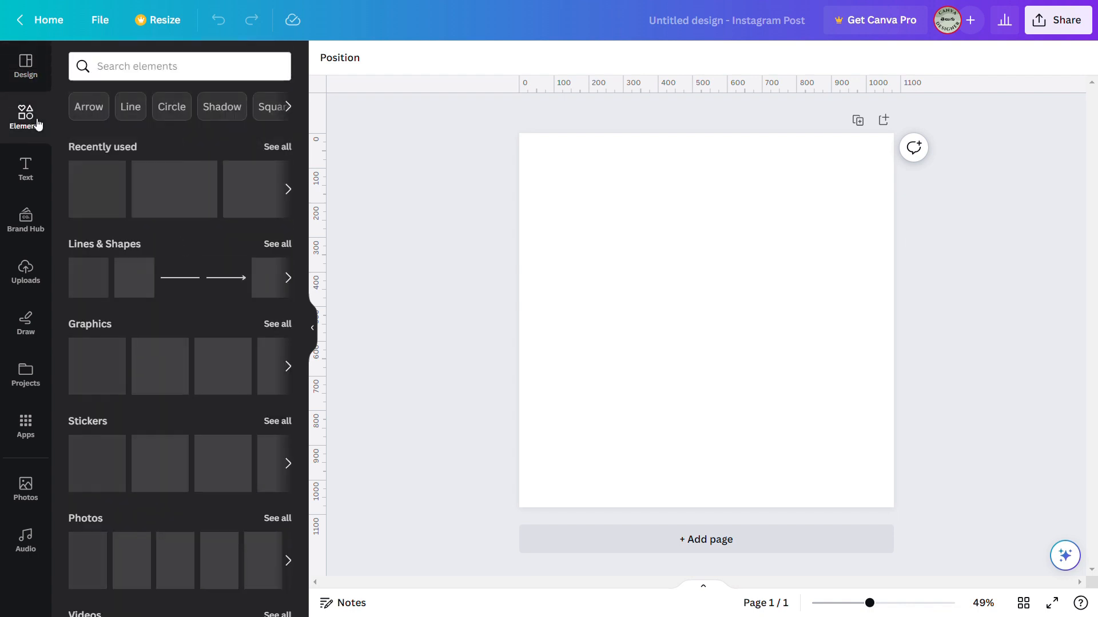
{"action": "left_click", "coordinate": [35, 172]}
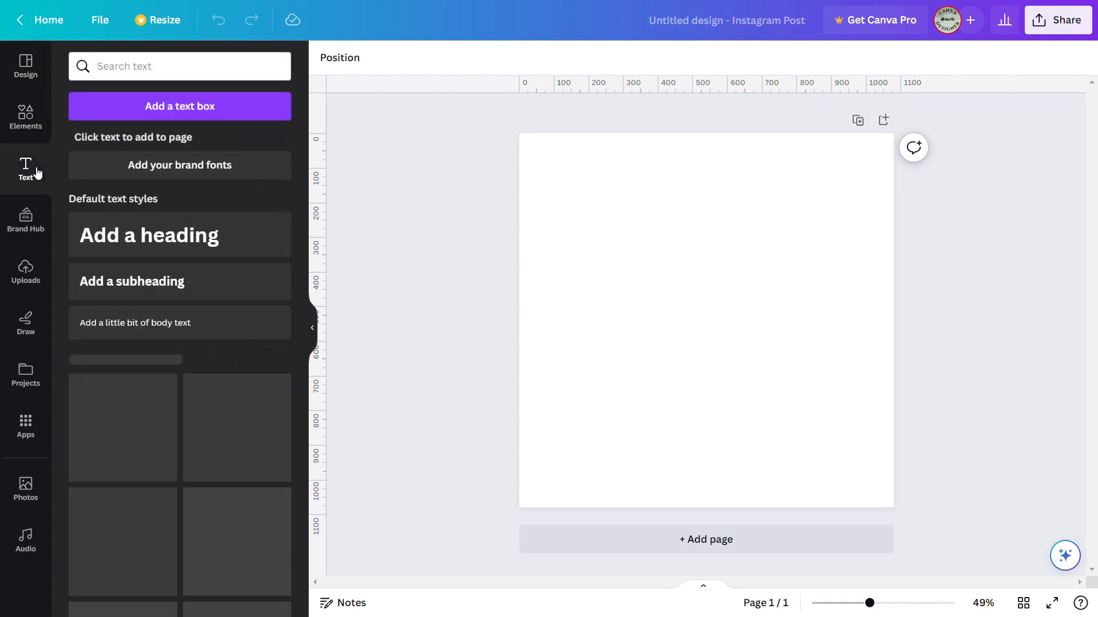
{"action": "left_click", "coordinate": [30, 232]}
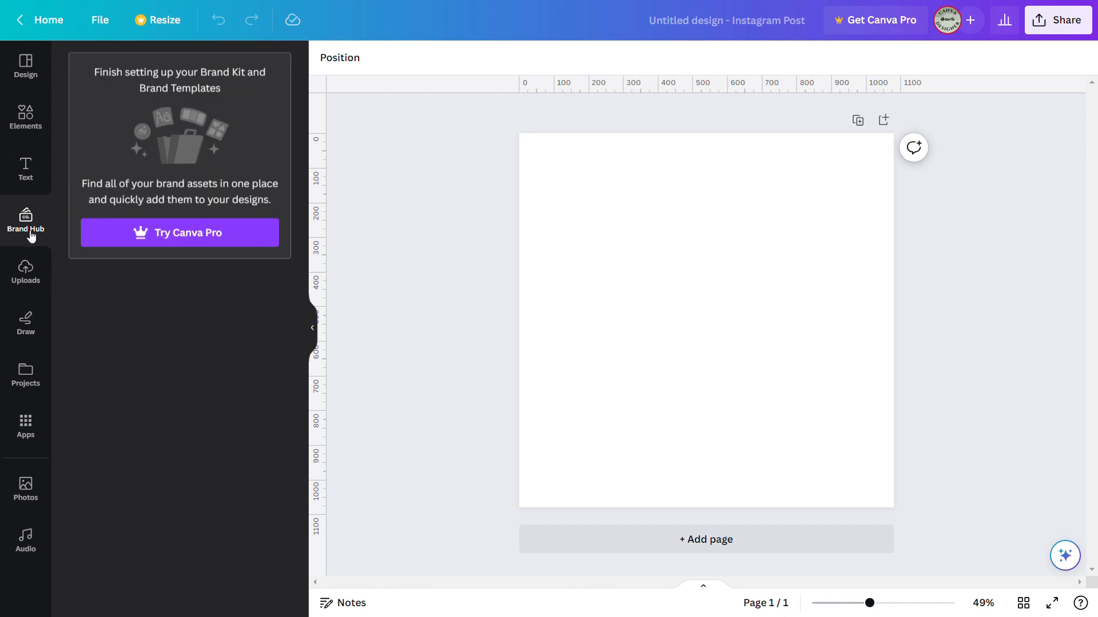
{"action": "left_click", "coordinate": [30, 280]}
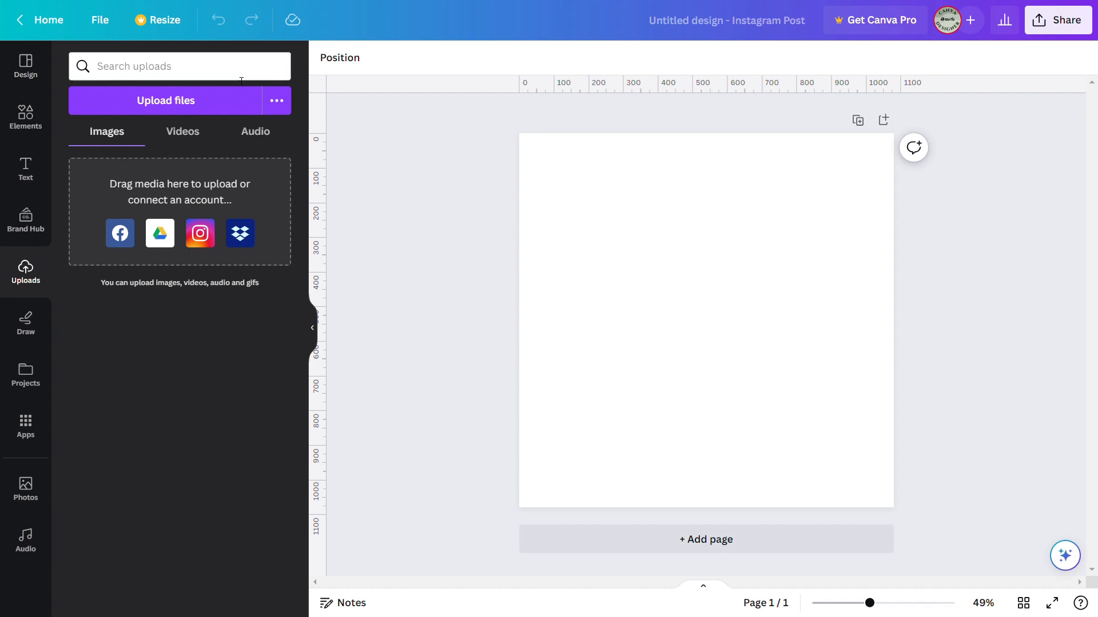
{"action": "left_click", "coordinate": [25, 67]}
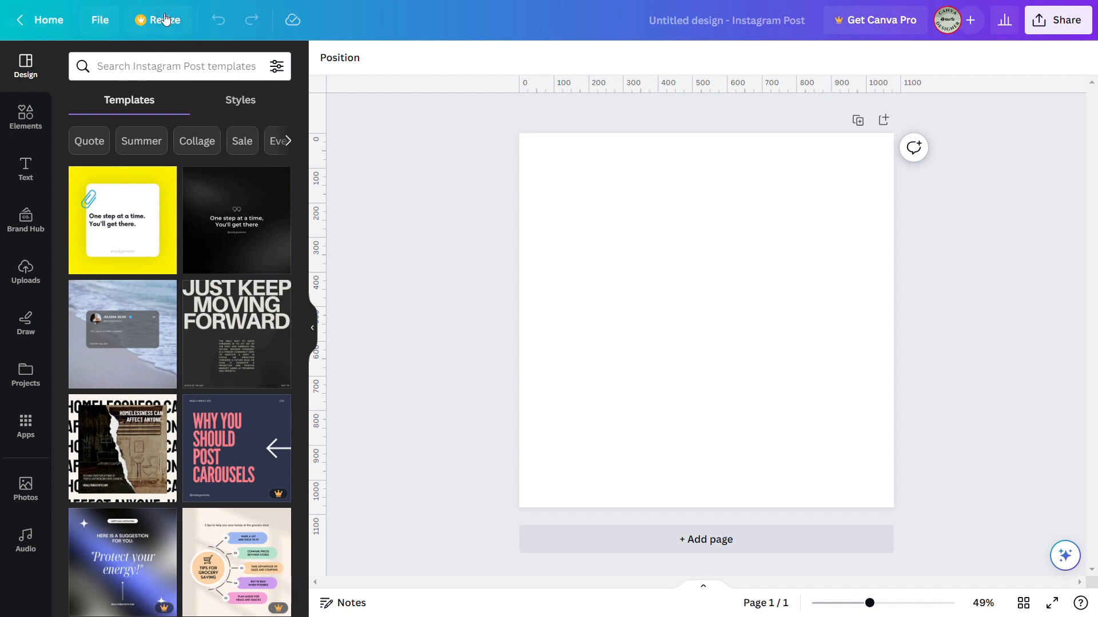
{"action": "left_click", "coordinate": [101, 23]}
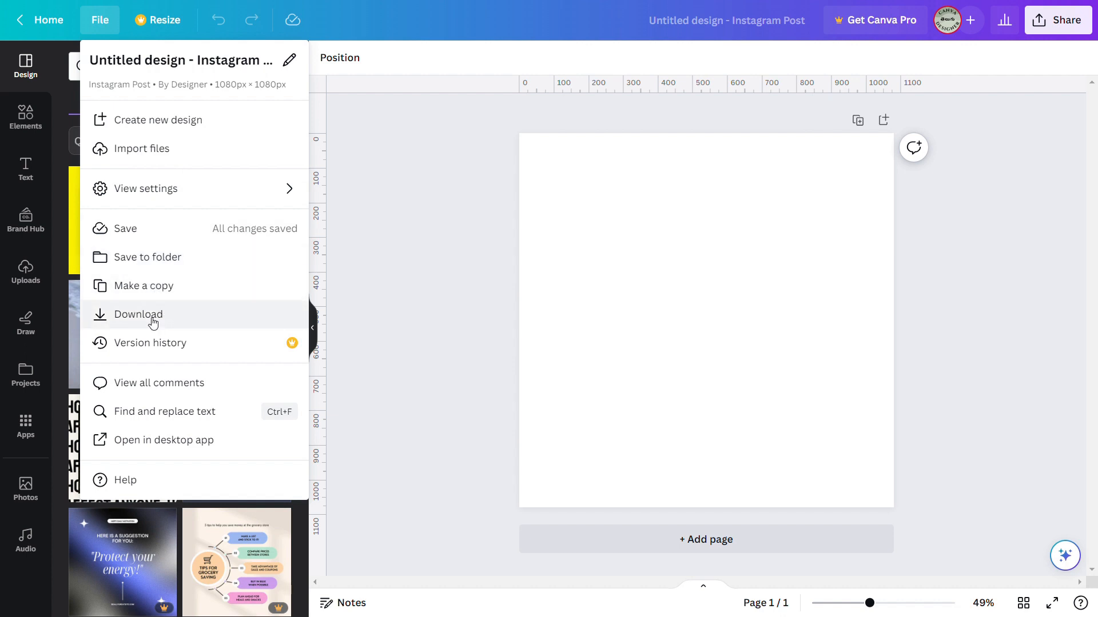
{"action": "left_click", "coordinate": [100, 21]}
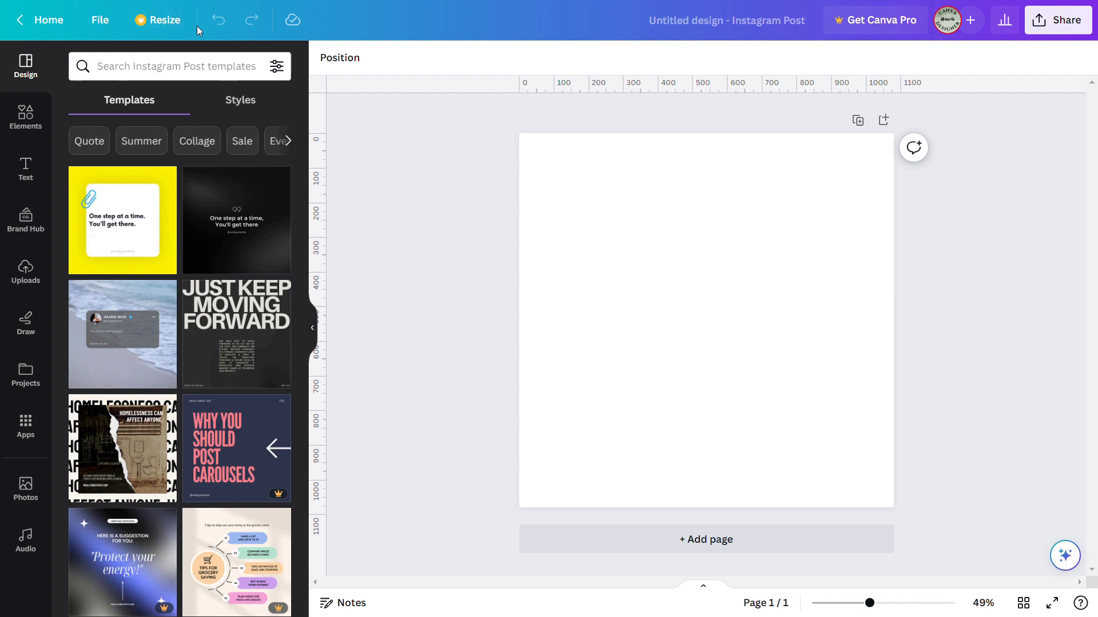
Step: Rename the design as "Demo Instagram Post"
{"action": "left_click", "coordinate": [679, 26]}
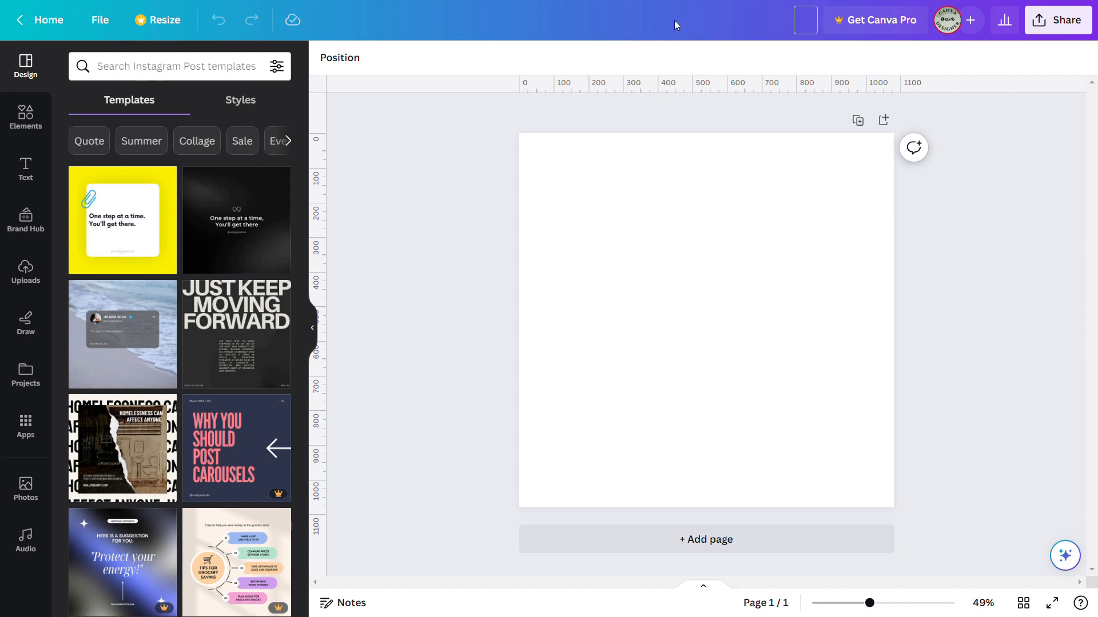
{"action": "type", "text": "DEmo Instag"}
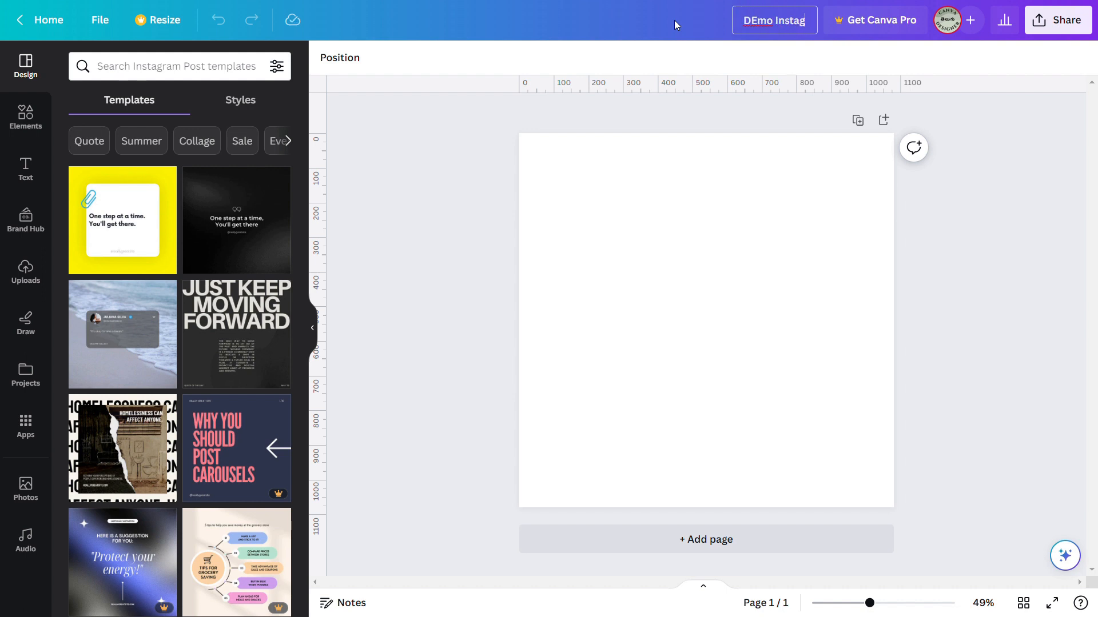
{"action": "type", "text": "ram Post"}
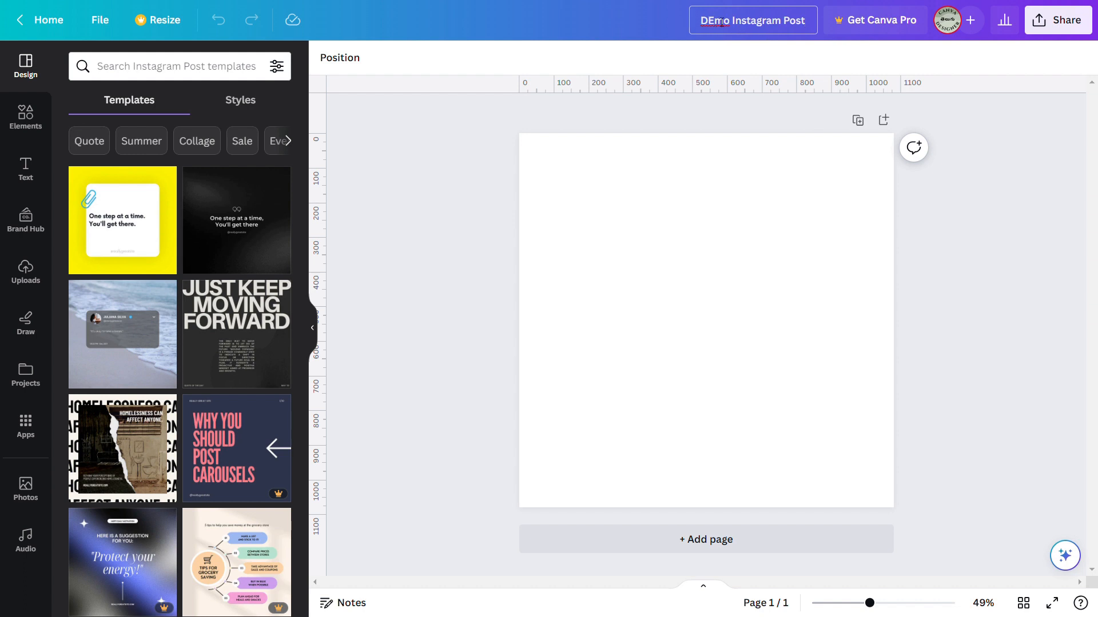
{"action": "key", "text": "BackSpace"}
{"action": "type", "text": "e"}
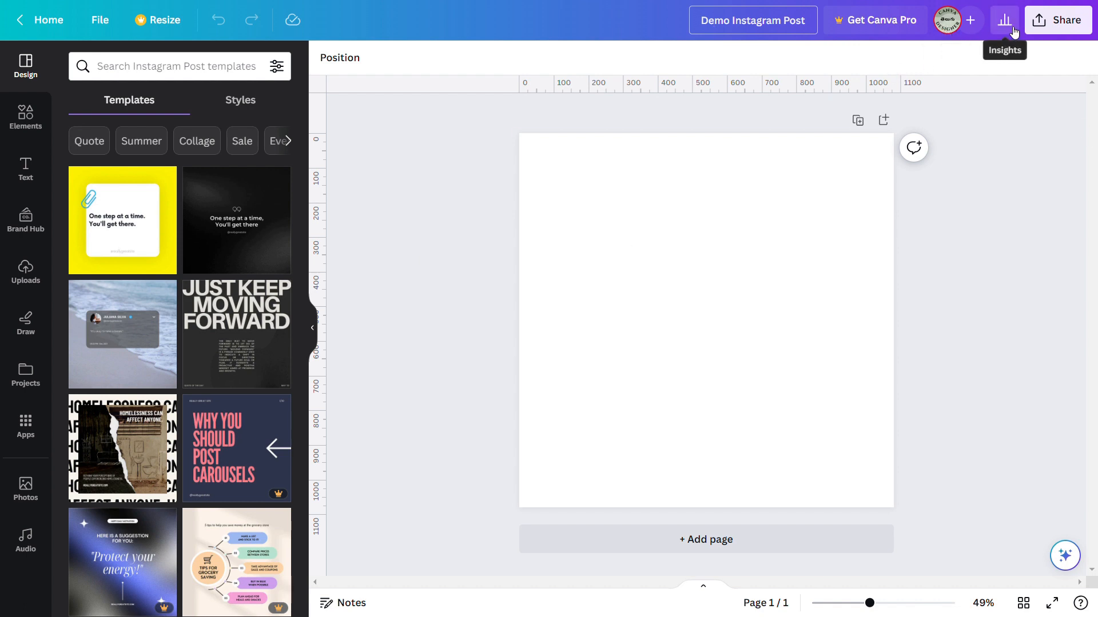
Step: Examine the design's sharing options and the full list of publishing destinations, from social and saving to messaging and other services
{"action": "left_click", "coordinate": [1069, 26]}
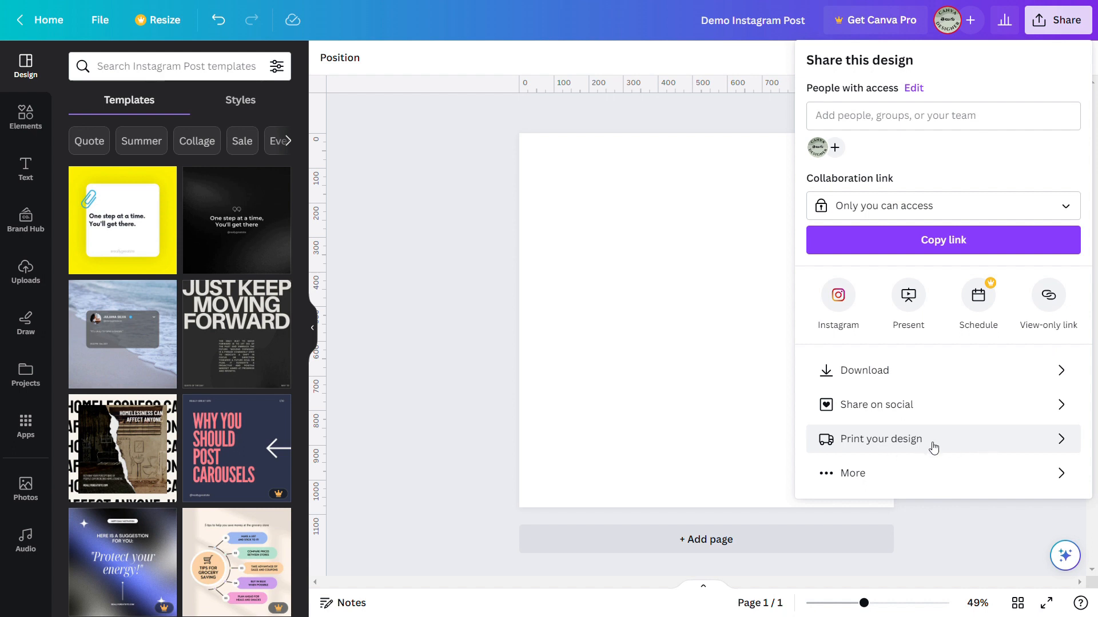
{"action": "left_click", "coordinate": [850, 480]}
{"action": "scroll", "coordinate": [911, 391], "scroll_direction": "down", "scroll_amount": 4}
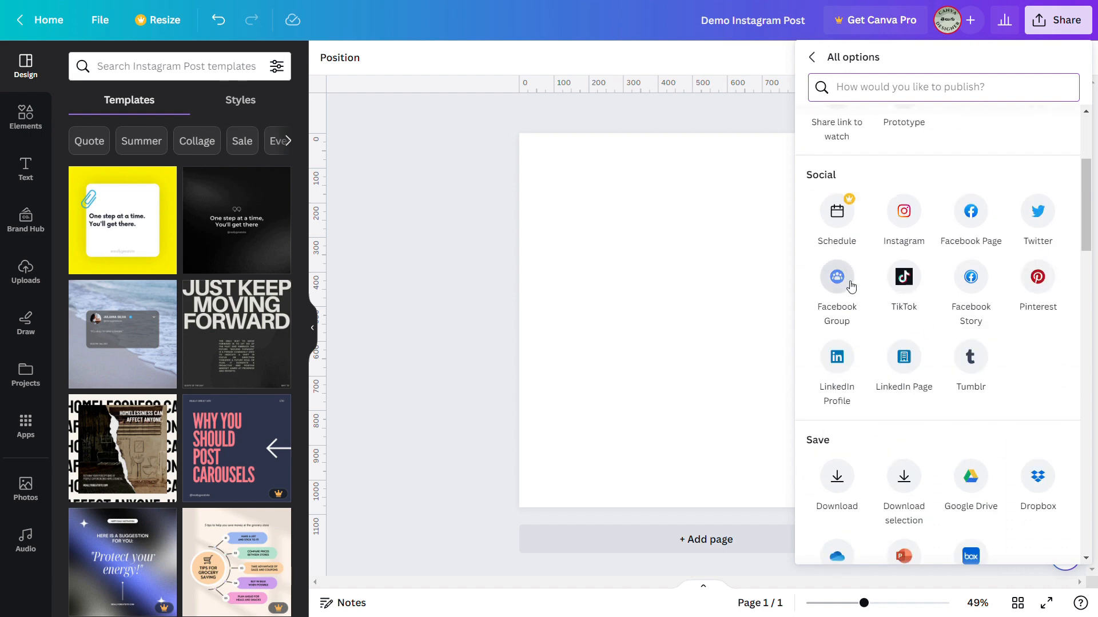
{"action": "scroll", "coordinate": [851, 286], "scroll_direction": "down", "scroll_amount": 3}
{"action": "scroll", "coordinate": [973, 316], "scroll_direction": "down", "scroll_amount": 3}
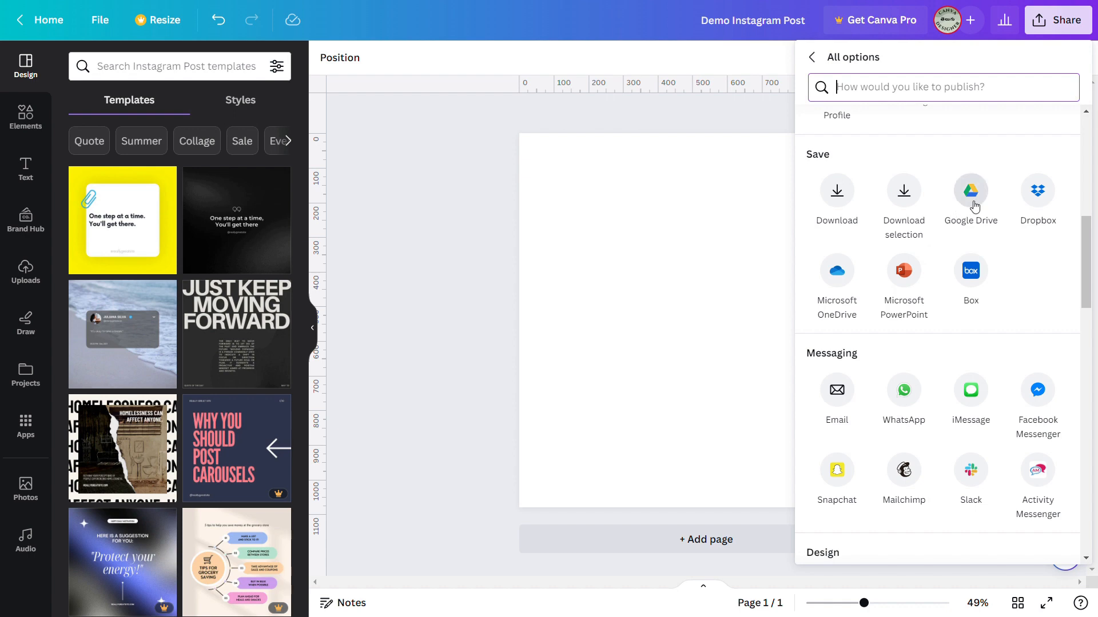
{"action": "scroll", "coordinate": [885, 353], "scroll_direction": "down", "scroll_amount": 2}
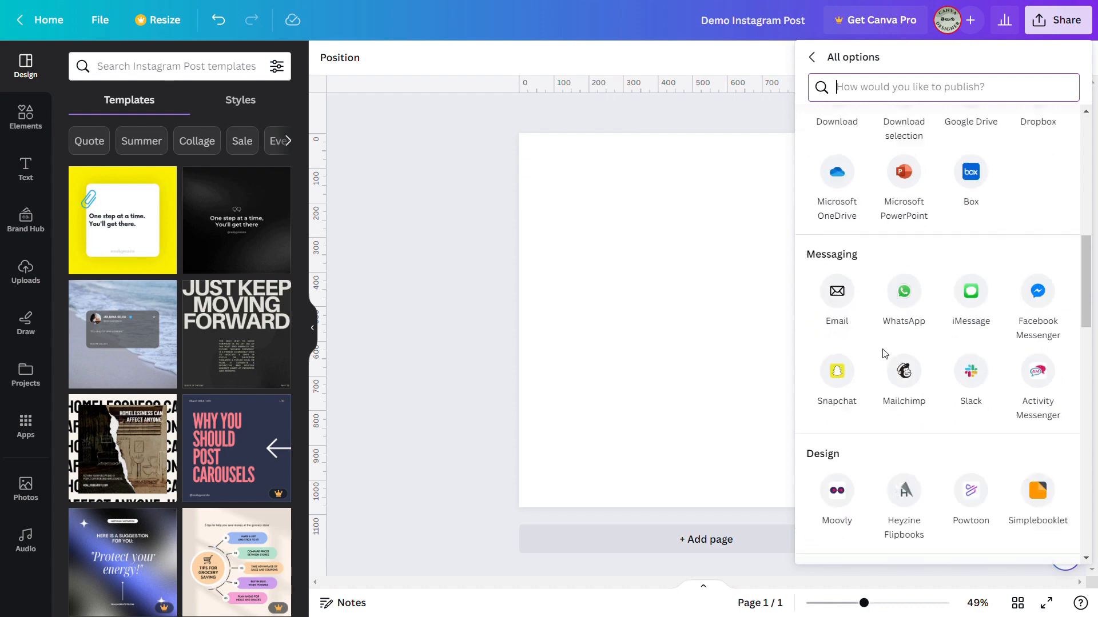
{"action": "scroll", "coordinate": [875, 331], "scroll_direction": "down", "scroll_amount": 1}
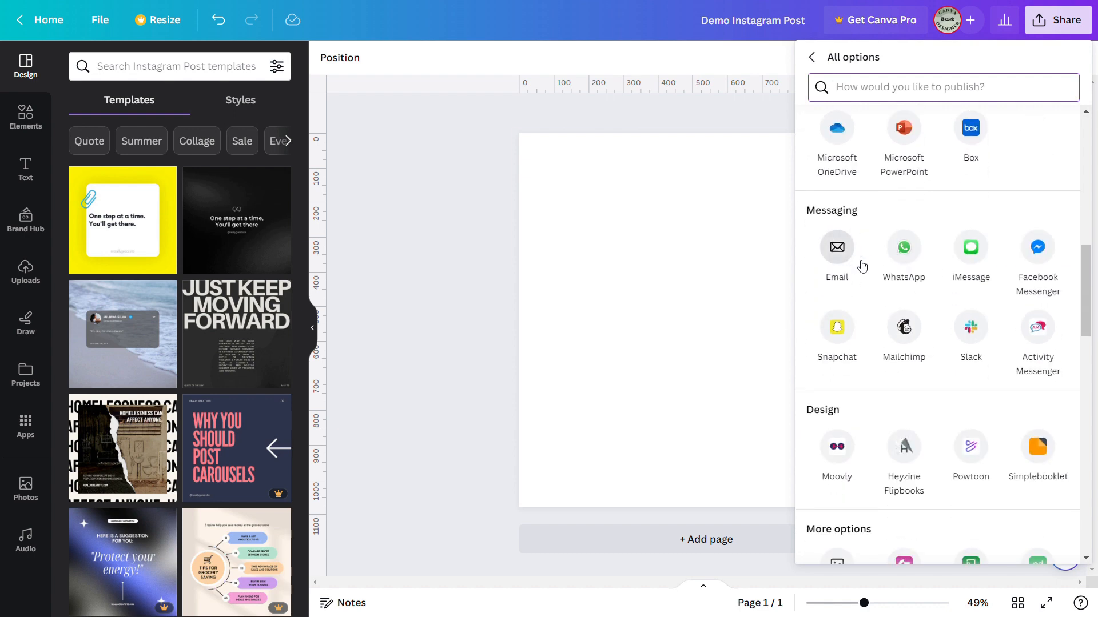
{"action": "scroll", "coordinate": [905, 353], "scroll_direction": "down", "scroll_amount": 14}
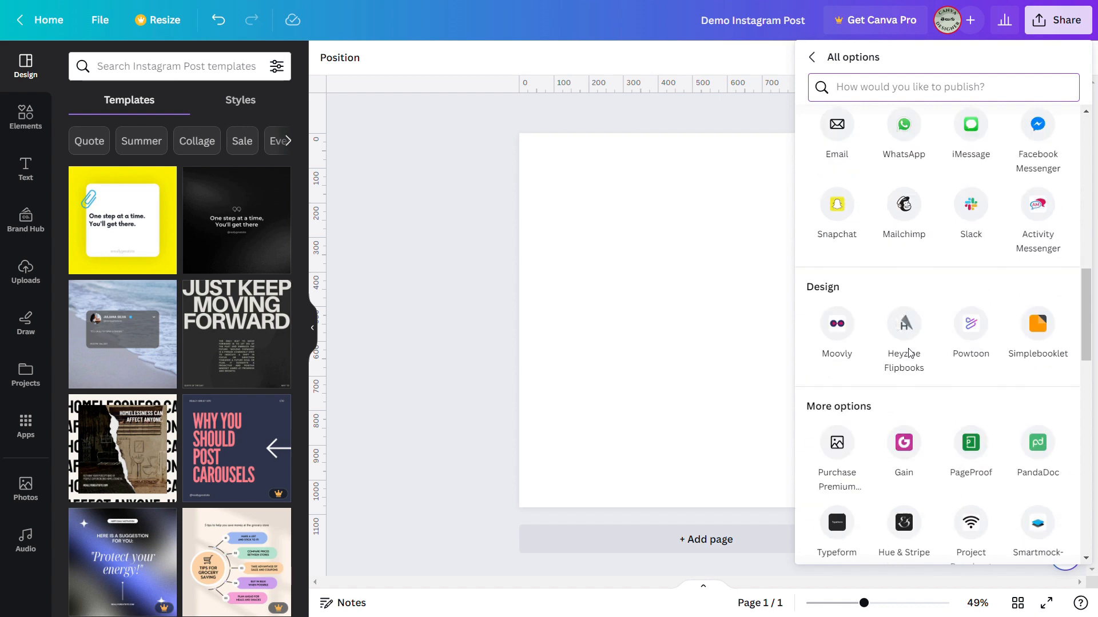
{"action": "scroll", "coordinate": [910, 353], "scroll_direction": "down", "scroll_amount": 2}
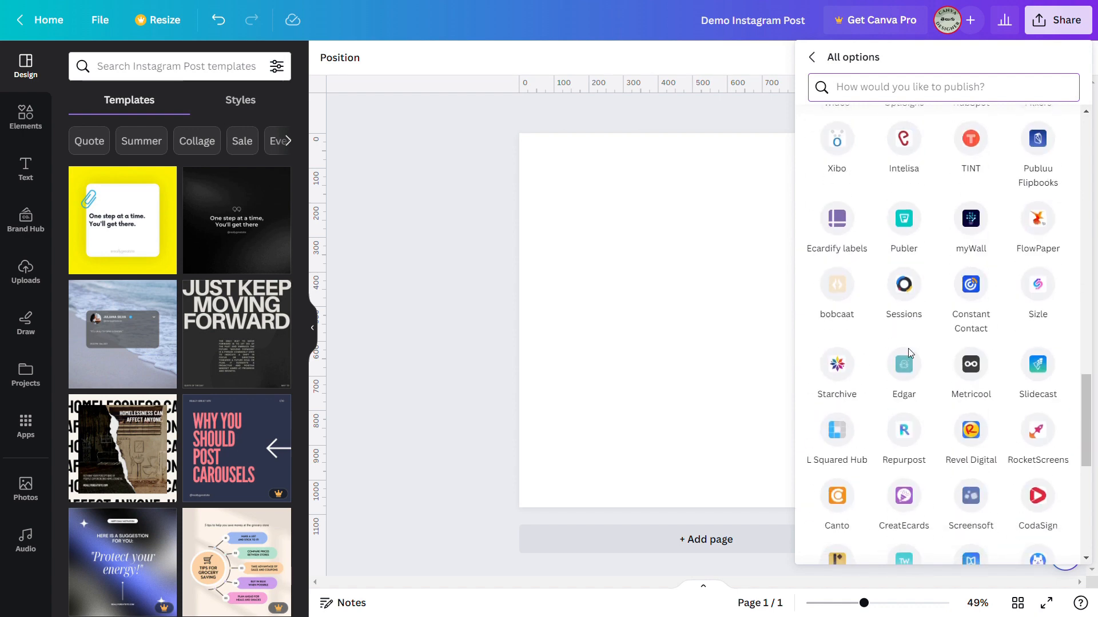
{"action": "scroll", "coordinate": [910, 353], "scroll_direction": "down", "scroll_amount": 3}
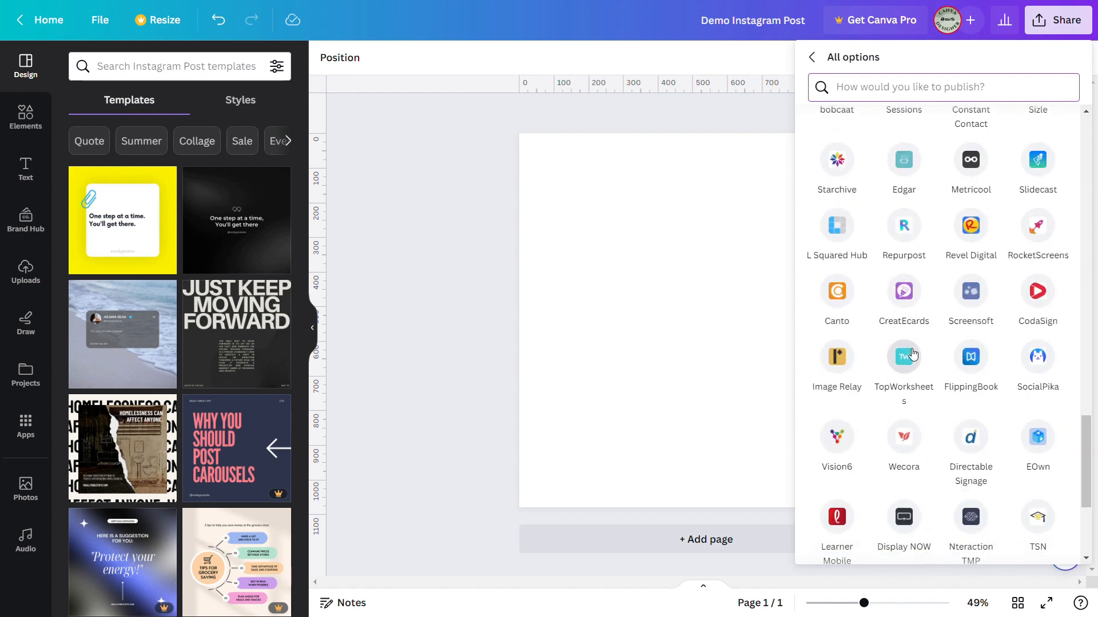
{"action": "scroll", "coordinate": [912, 355], "scroll_direction": "down", "scroll_amount": 4}
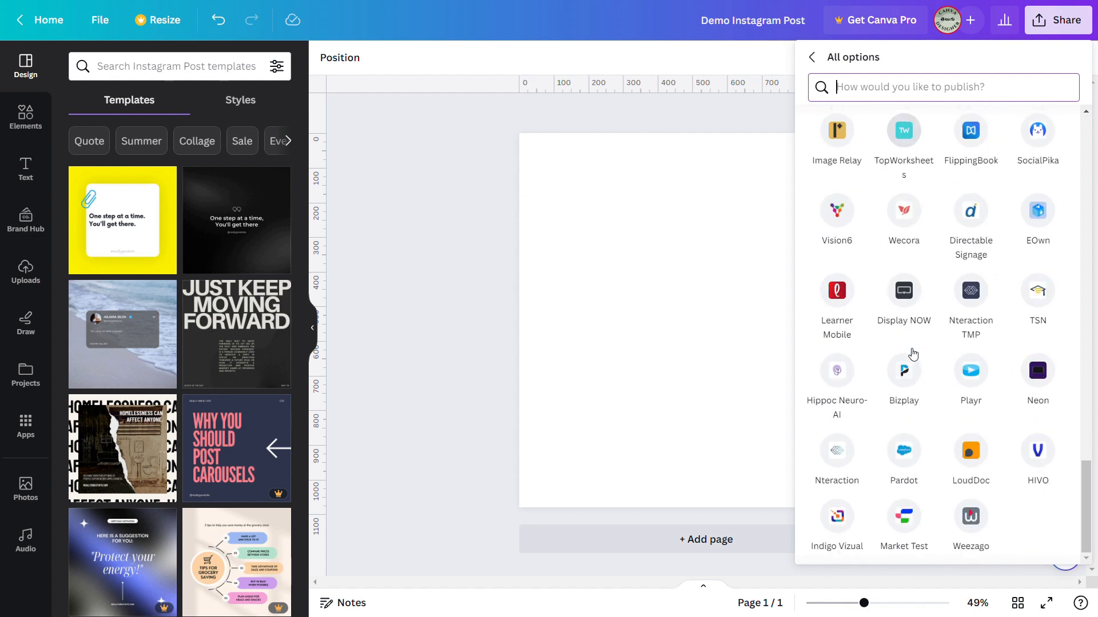
{"action": "scroll", "coordinate": [913, 355], "scroll_direction": "up", "scroll_amount": 15}
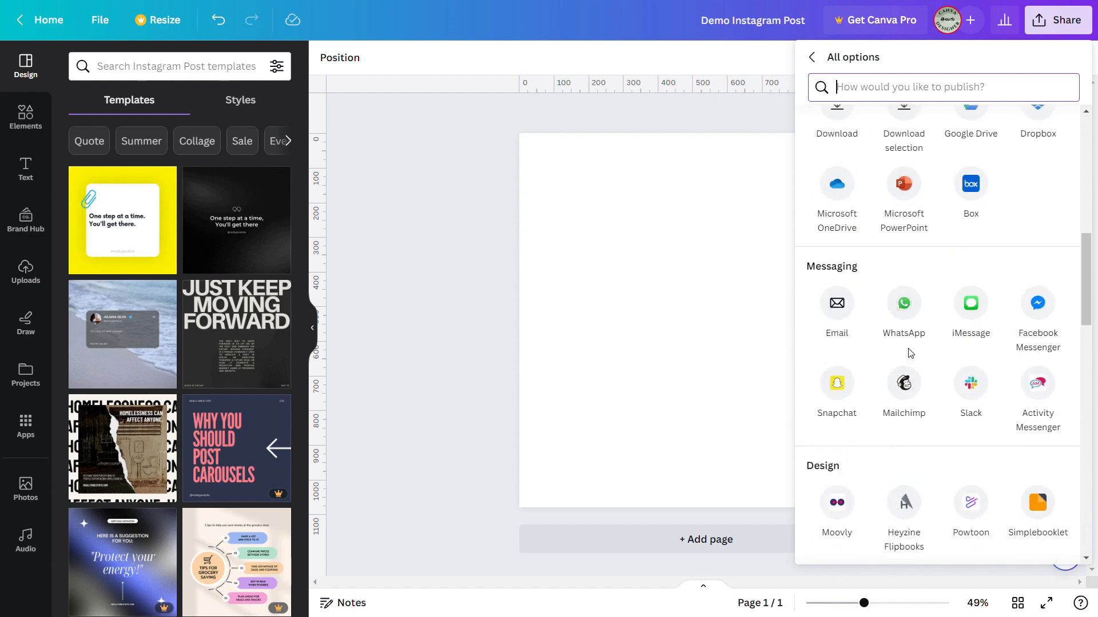
{"action": "scroll", "coordinate": [909, 351], "scroll_direction": "up", "scroll_amount": 2}
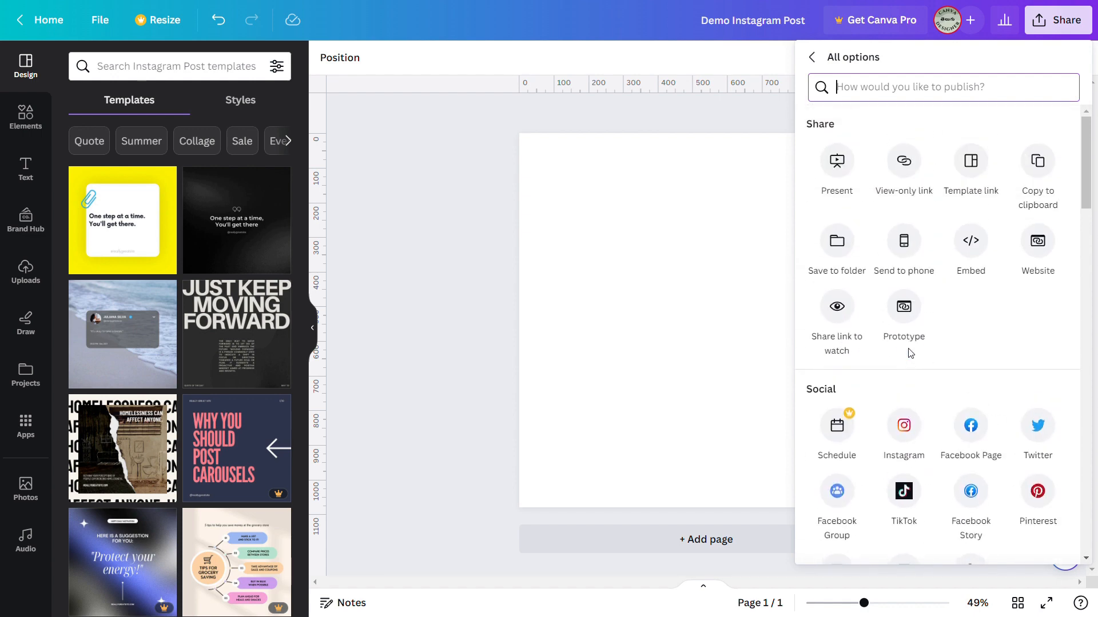
{"action": "left_click", "coordinate": [811, 58]}
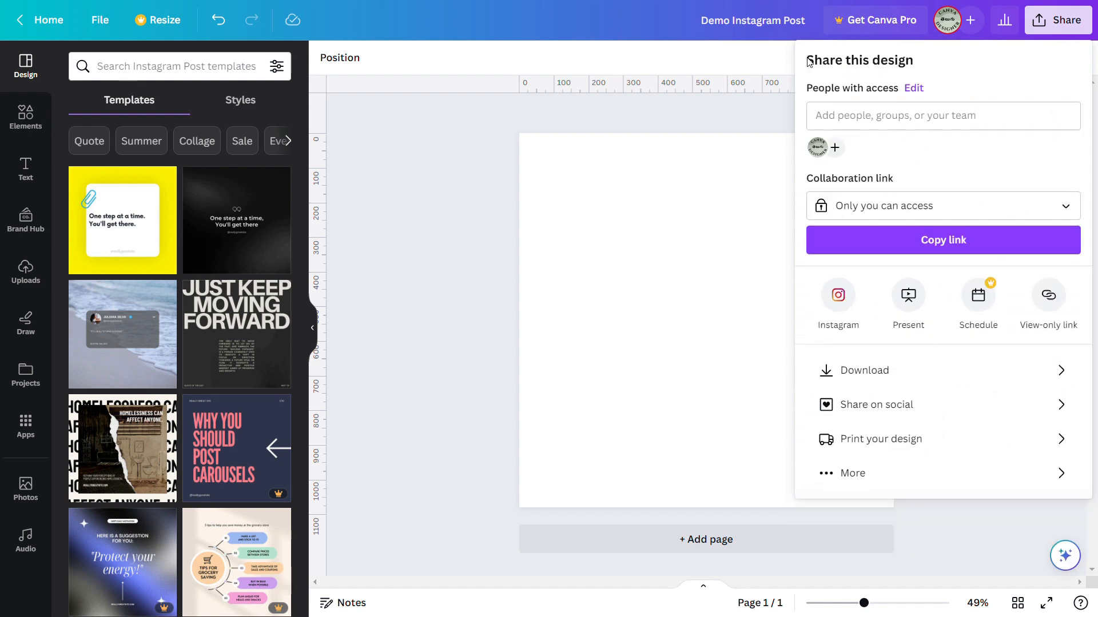
{"action": "left_click", "coordinate": [768, 56]}
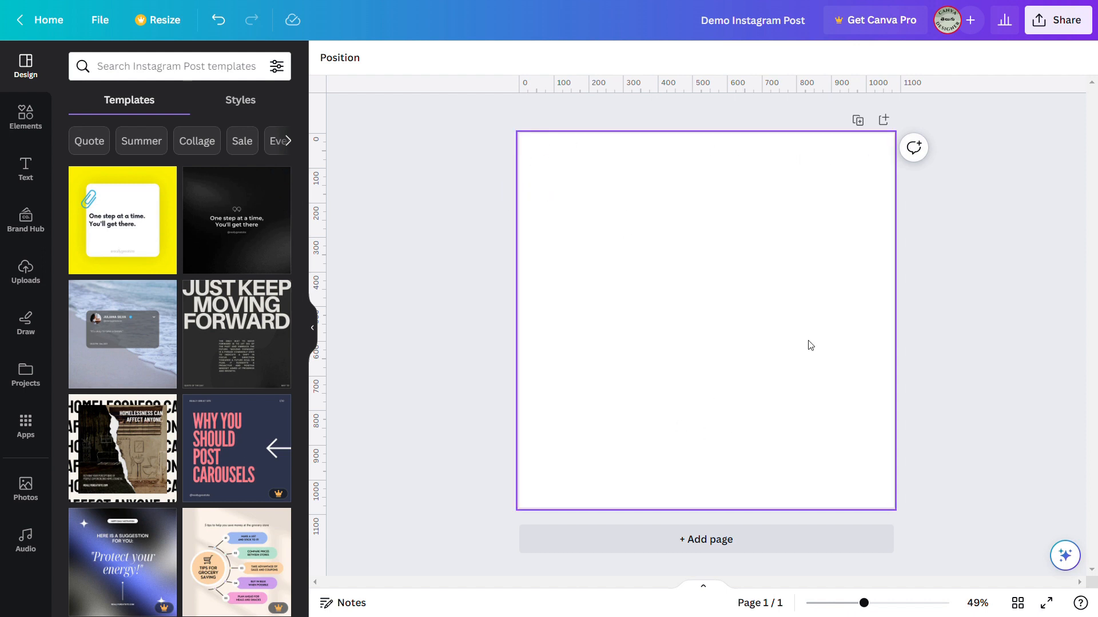
Step: Add three blank pages to the design
{"action": "left_click", "coordinate": [885, 122]}
{"action": "scroll", "coordinate": [691, 399], "scroll_direction": "up", "scroll_amount": 6}
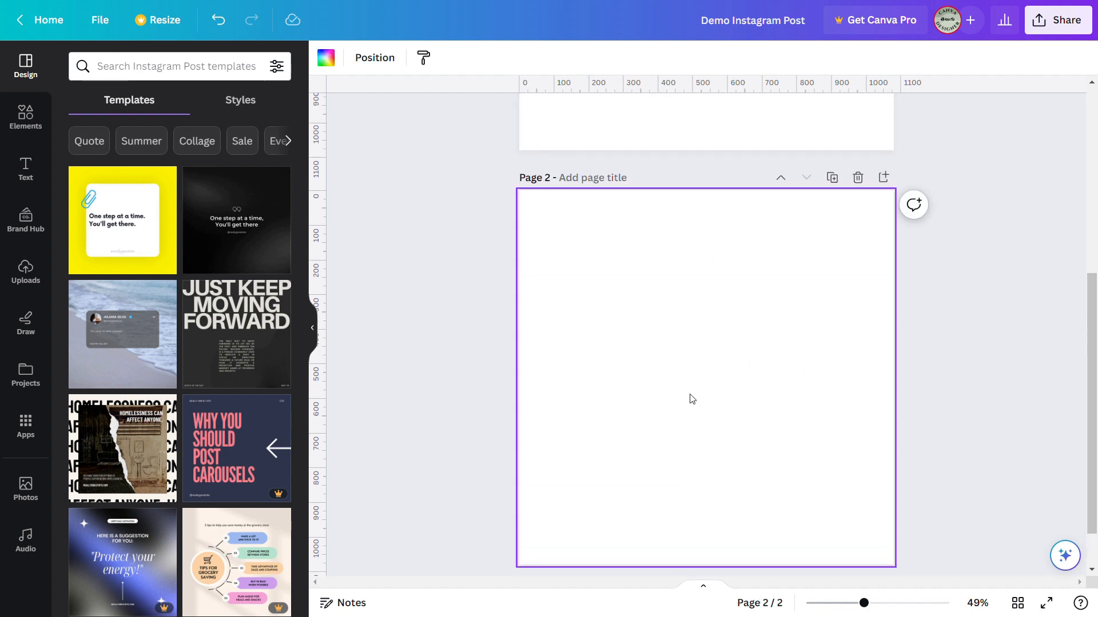
{"action": "scroll", "coordinate": [691, 399], "scroll_direction": "down", "scroll_amount": 6}
{"action": "left_click", "coordinate": [888, 128]}
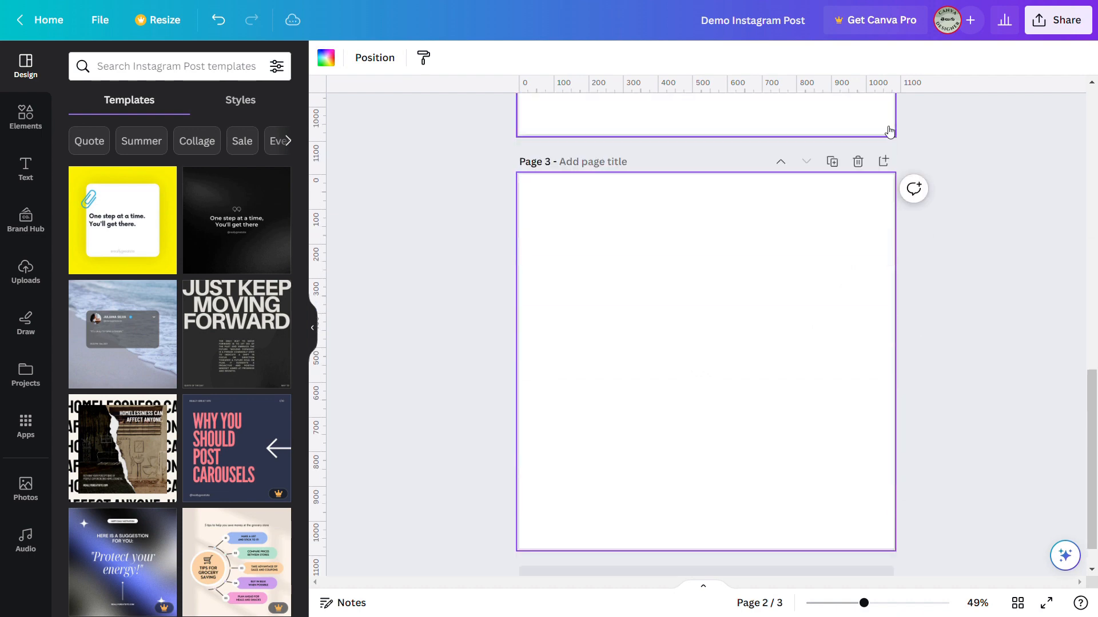
{"action": "left_click", "coordinate": [887, 129]}
{"action": "scroll", "coordinate": [824, 290], "scroll_direction": "up", "scroll_amount": 15}
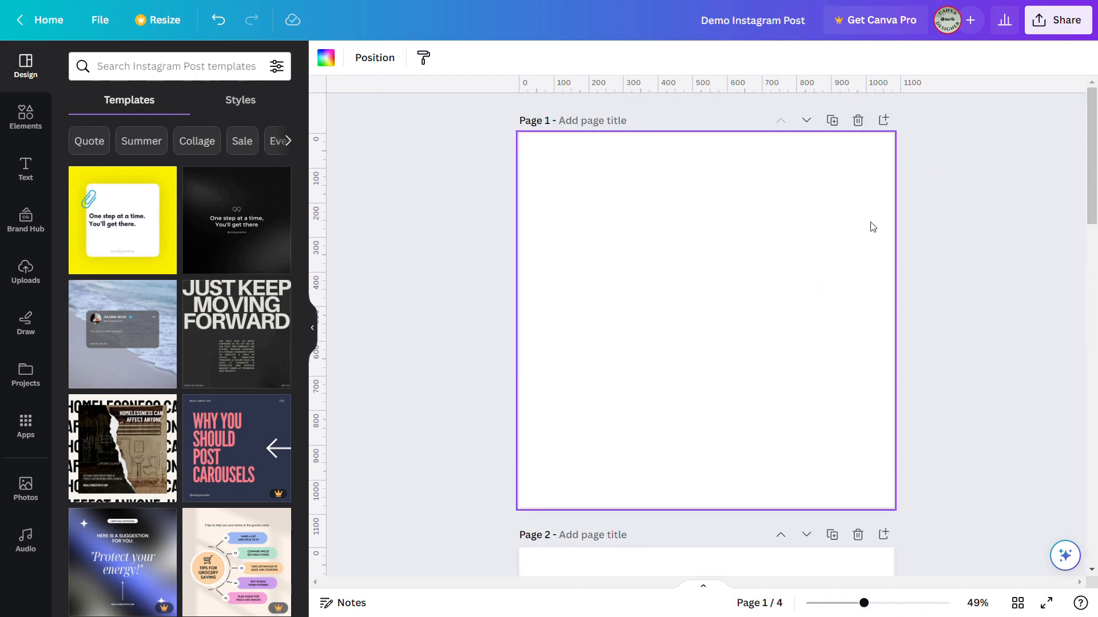
Step: Delete three of the blank pages so that a single page remains
{"action": "left_click", "coordinate": [858, 123]}
{"action": "left_click", "coordinate": [858, 126]}
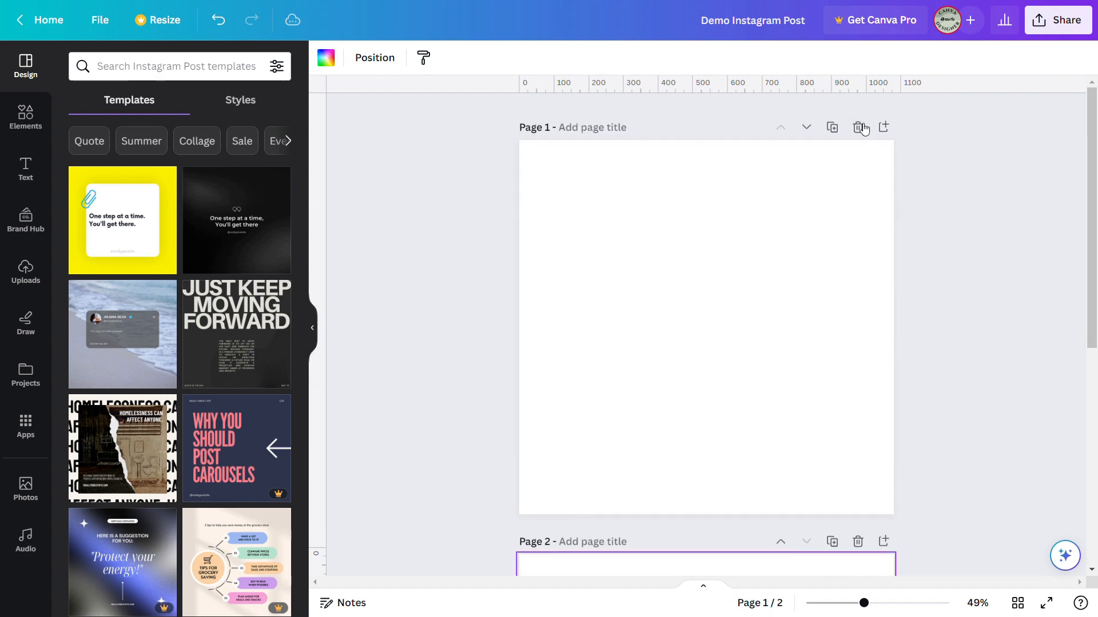
{"action": "left_click", "coordinate": [859, 127]}
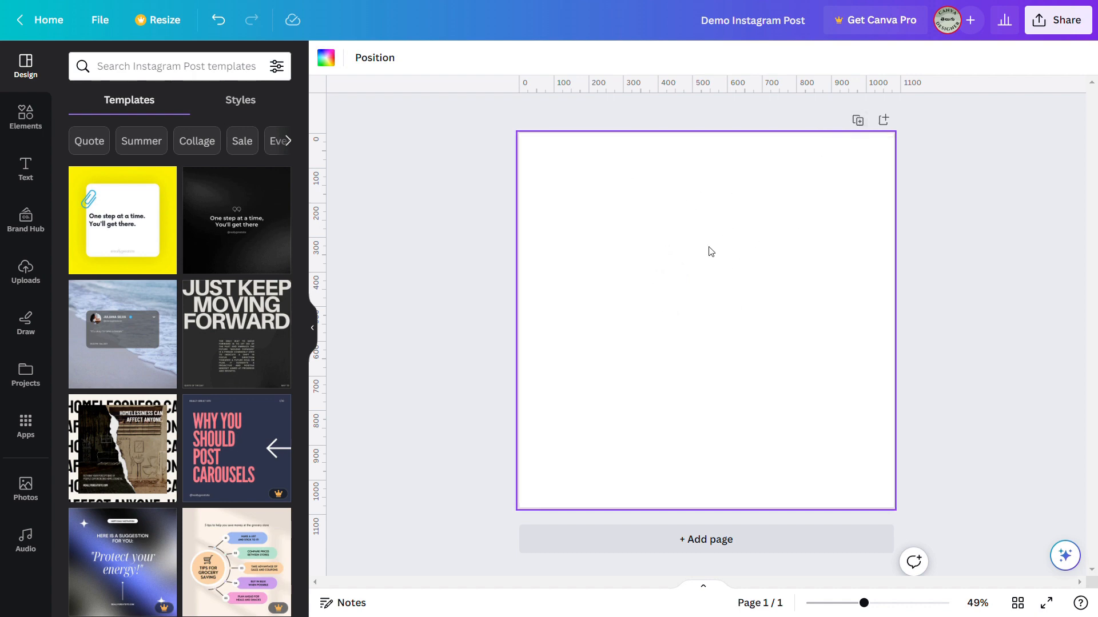
Step: Duplicate the blank page and check both pages of the design
{"action": "left_click", "coordinate": [858, 122]}
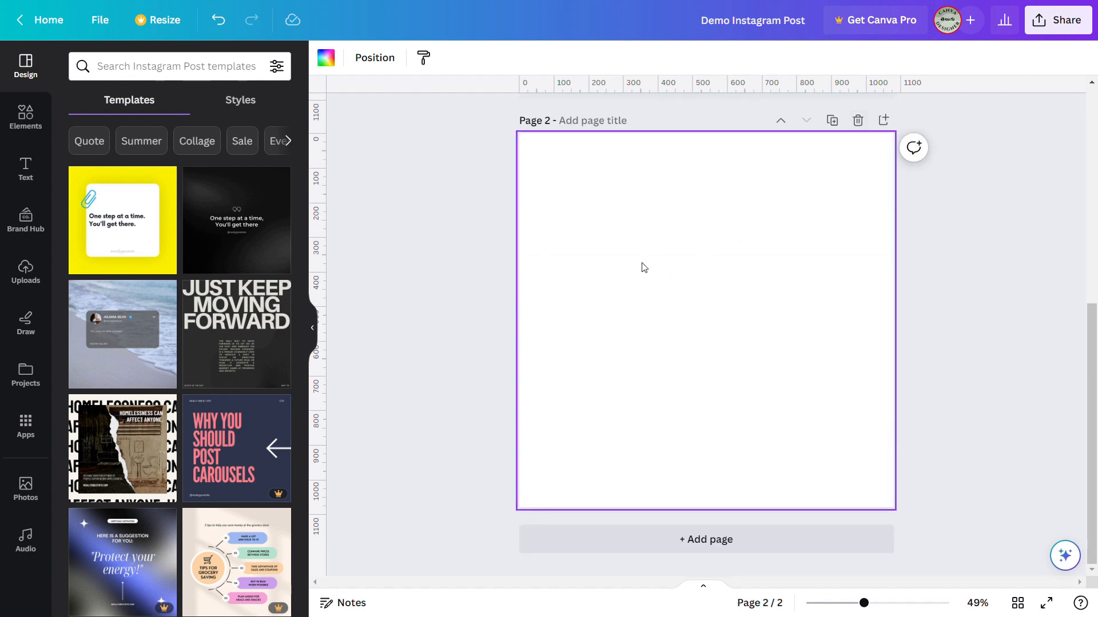
{"action": "scroll", "coordinate": [652, 275], "scroll_direction": "up", "scroll_amount": 6}
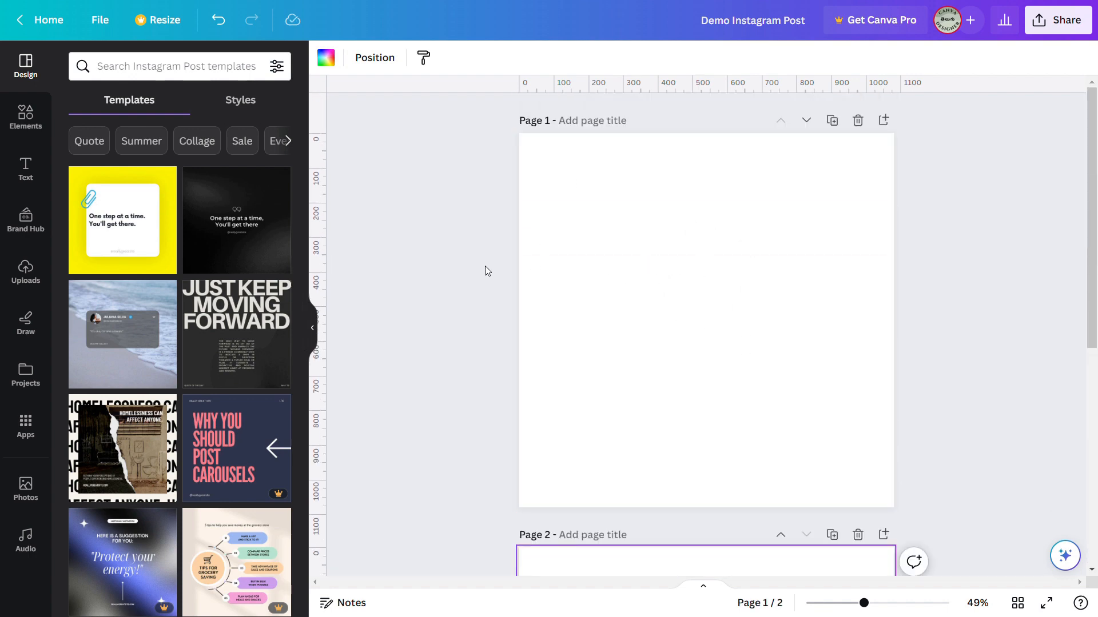
{"action": "scroll", "coordinate": [615, 328], "scroll_direction": "down", "scroll_amount": 5}
{"action": "scroll", "coordinate": [600, 312], "scroll_direction": "up", "scroll_amount": 5}
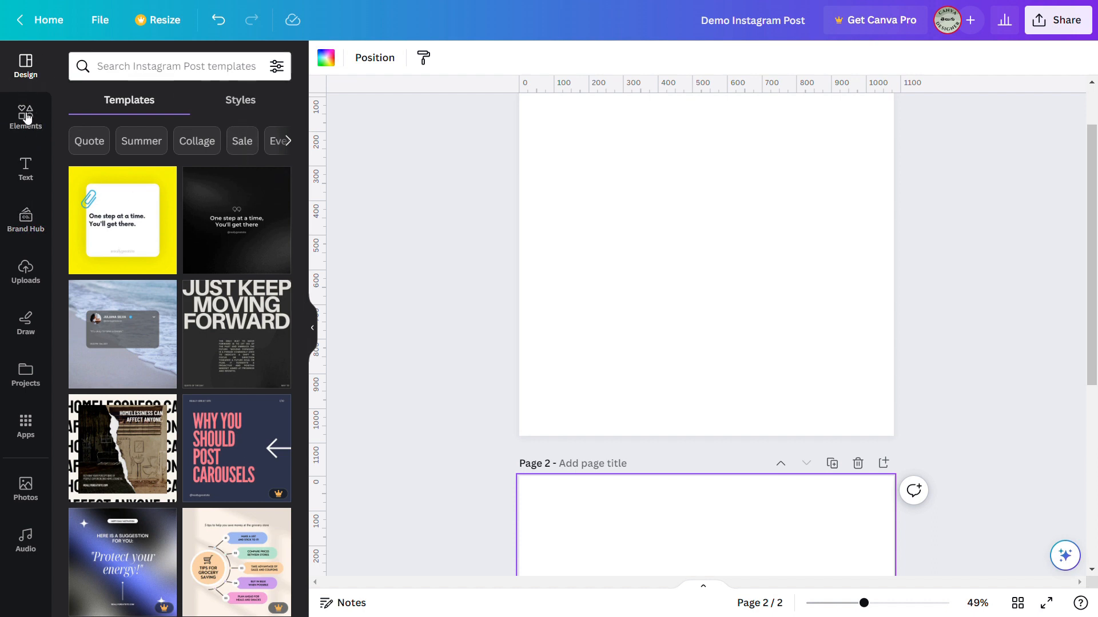
Step: Collapse the template browser and hide the rulers and guides
{"action": "left_click", "coordinate": [314, 330]}
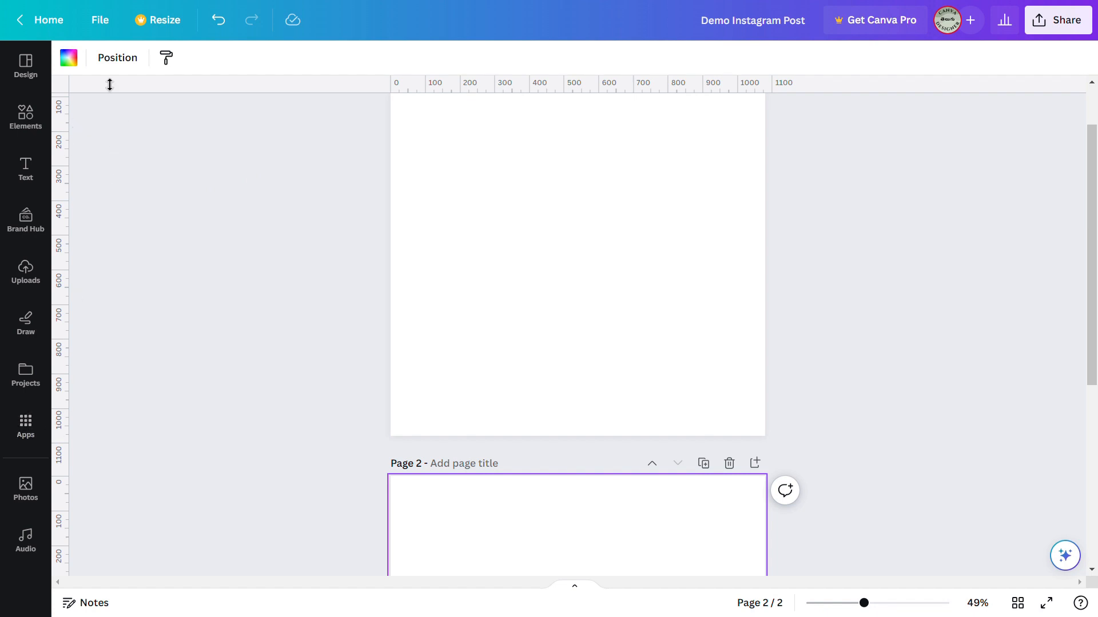
{"action": "left_click", "coordinate": [104, 24]}
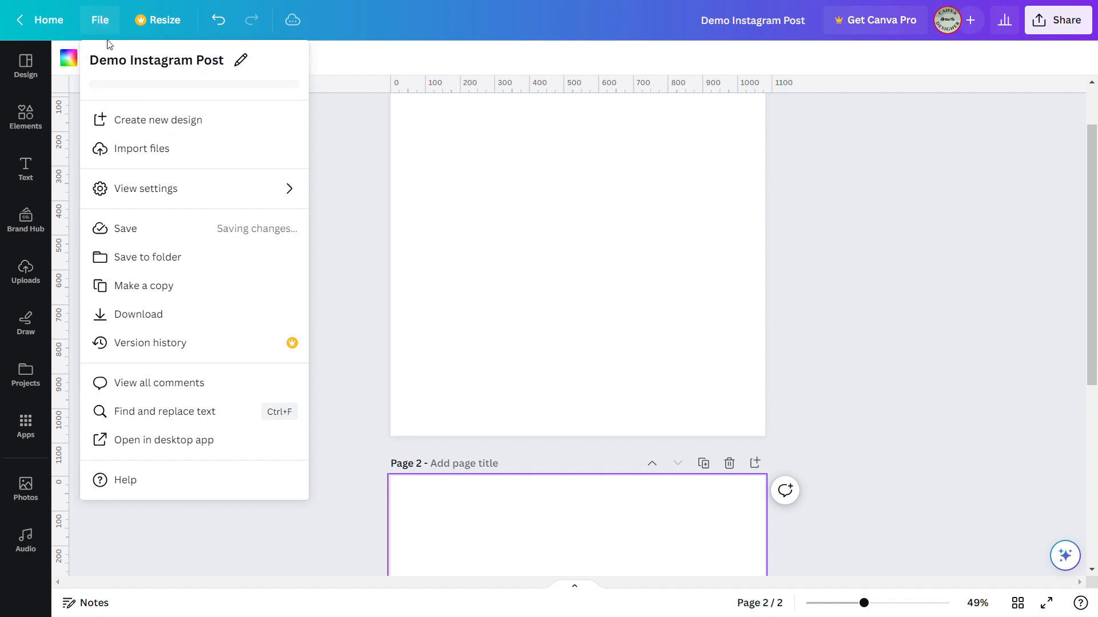
{"action": "left_click", "coordinate": [162, 189]}
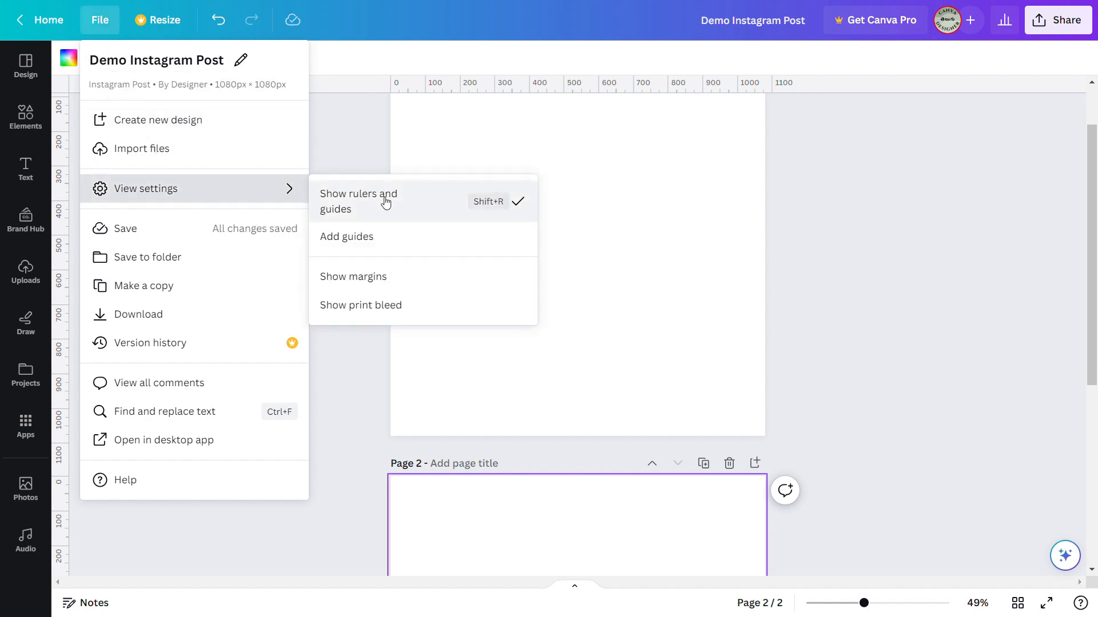
{"action": "left_click", "coordinate": [428, 206]}
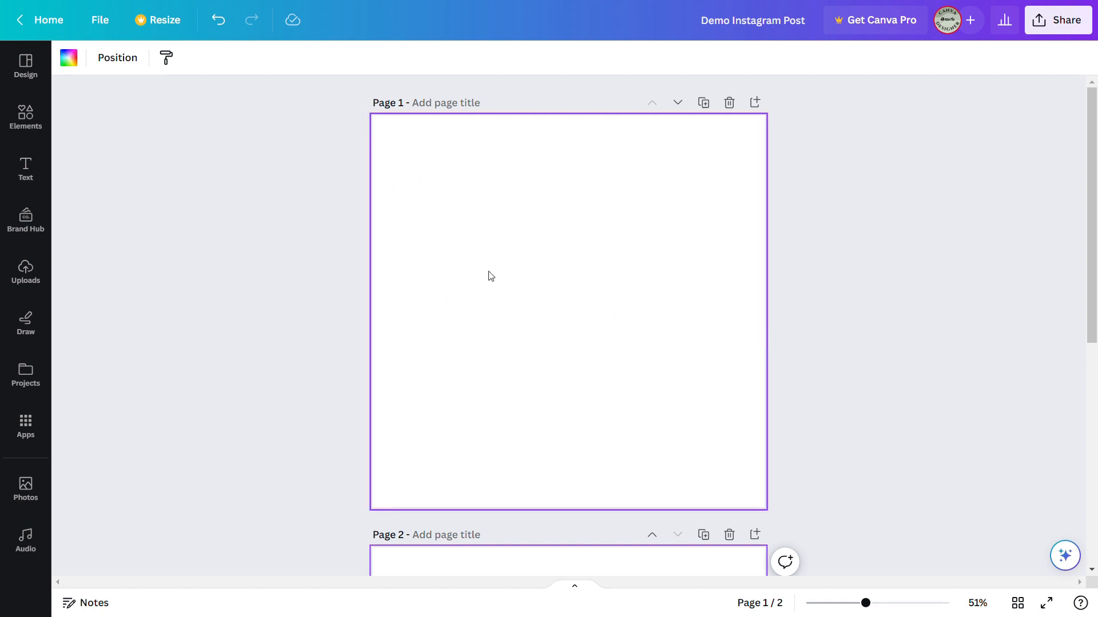
Step: Show the rulers and guides on the canvas again
{"action": "left_click", "coordinate": [96, 20]}
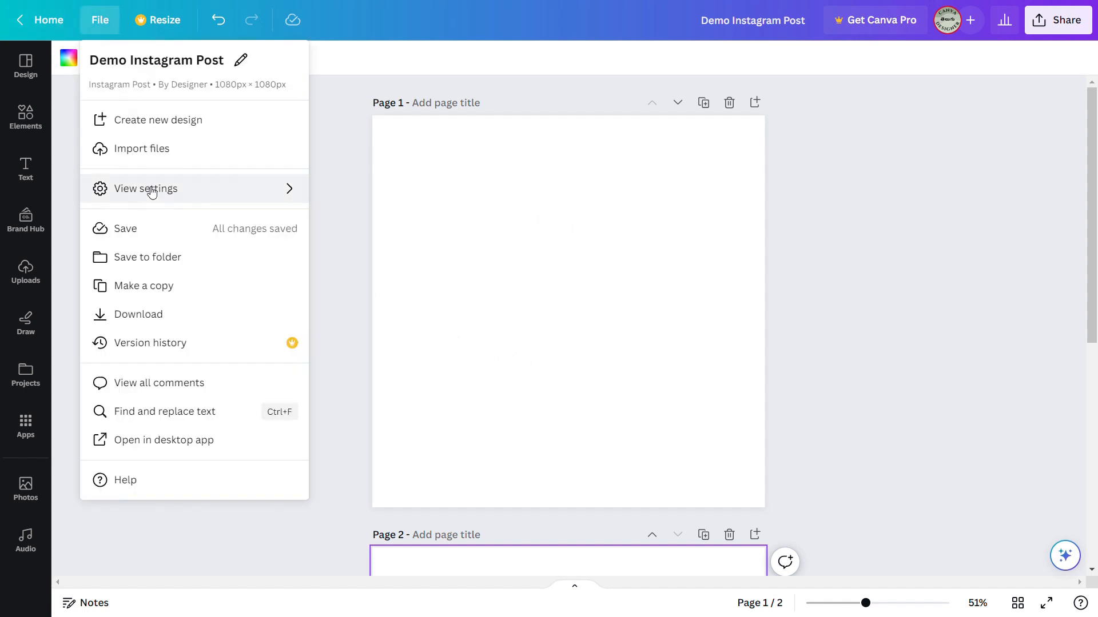
{"action": "mouse_move", "coordinate": [149, 189]}
{"action": "left_click", "coordinate": [391, 197]}
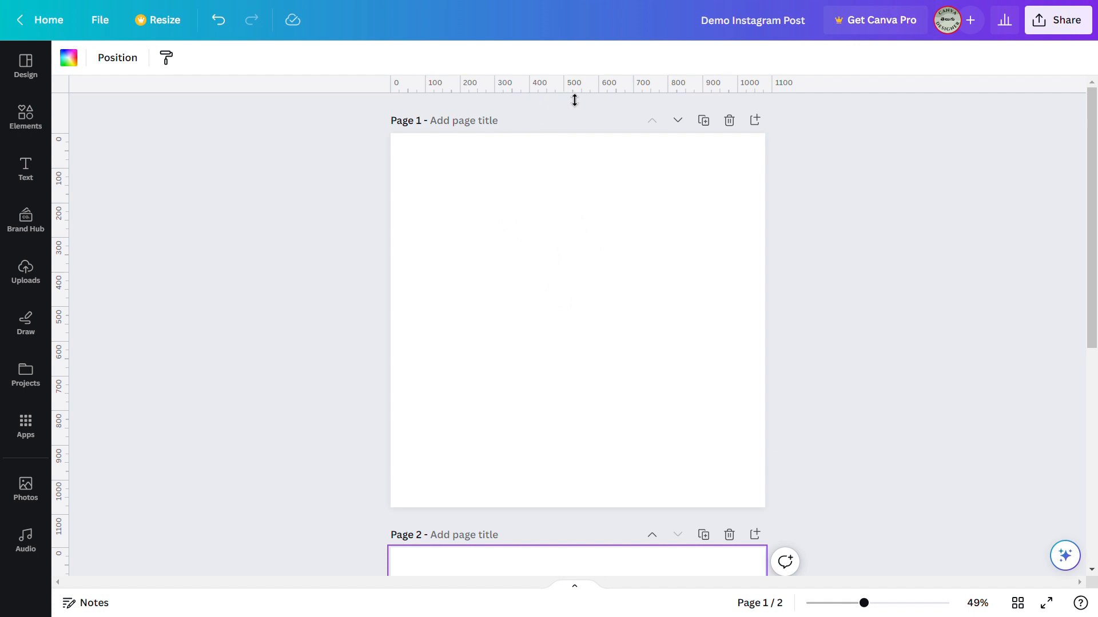
Step: Place a horizontal and a vertical guide through the centre of page 1, both at 540
{"action": "left_click_drag", "start_coordinate": [575, 101], "coordinate": [581, 327]}
{"action": "left_click_drag", "start_coordinate": [78, 309], "coordinate": [177, 309]}
{"action": "left_click_drag", "start_coordinate": [255, 308], "coordinate": [583, 315]}
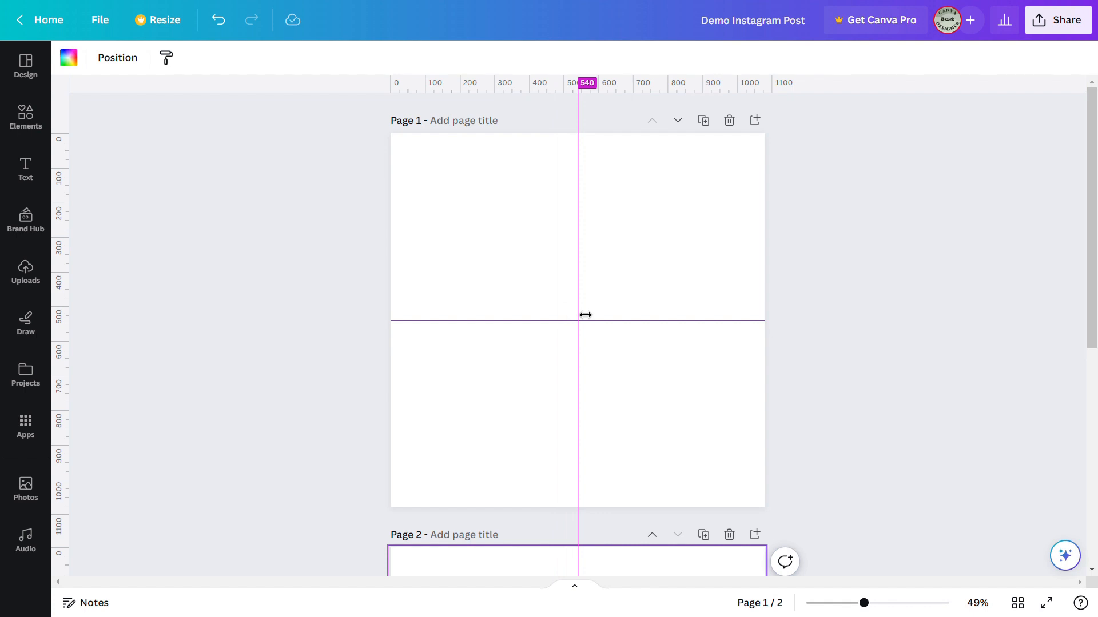
{"action": "left_click_drag", "start_coordinate": [585, 315], "coordinate": [585, 315]}
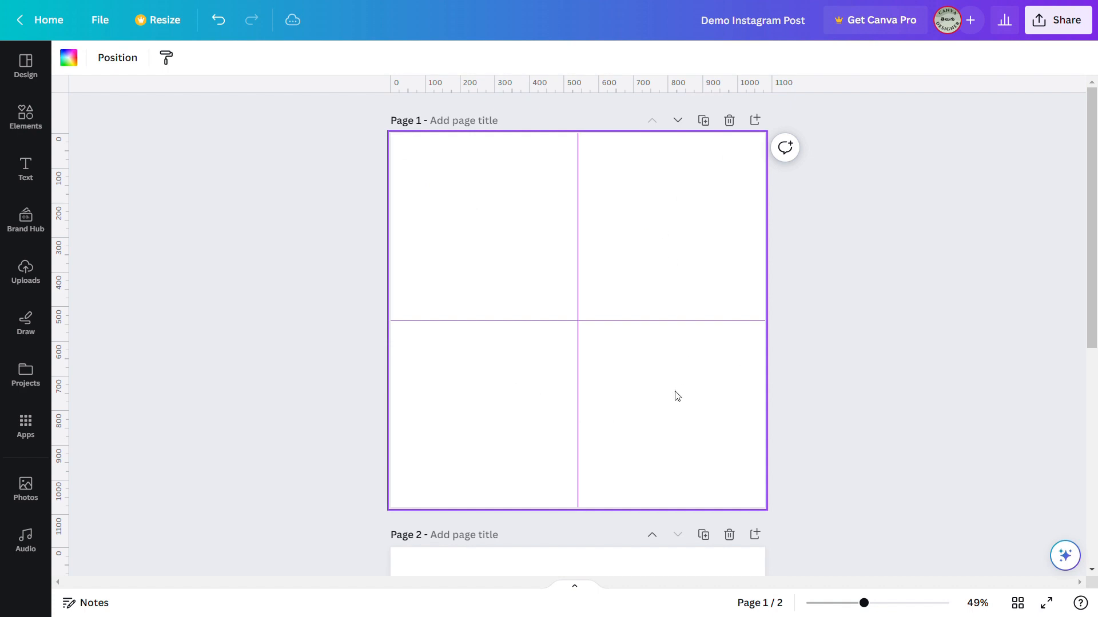
Step: Add a rounded square shape to page 1 and place it in the upper-left quadrant formed by the guides
{"action": "left_click", "coordinate": [16, 115]}
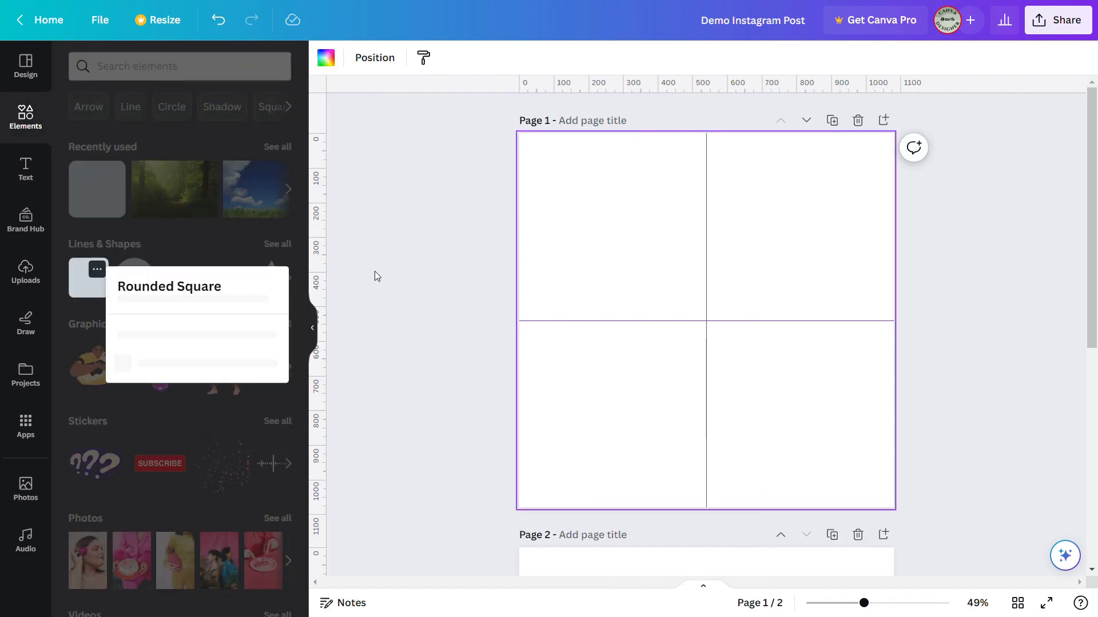
{"action": "left_click", "coordinate": [89, 276]}
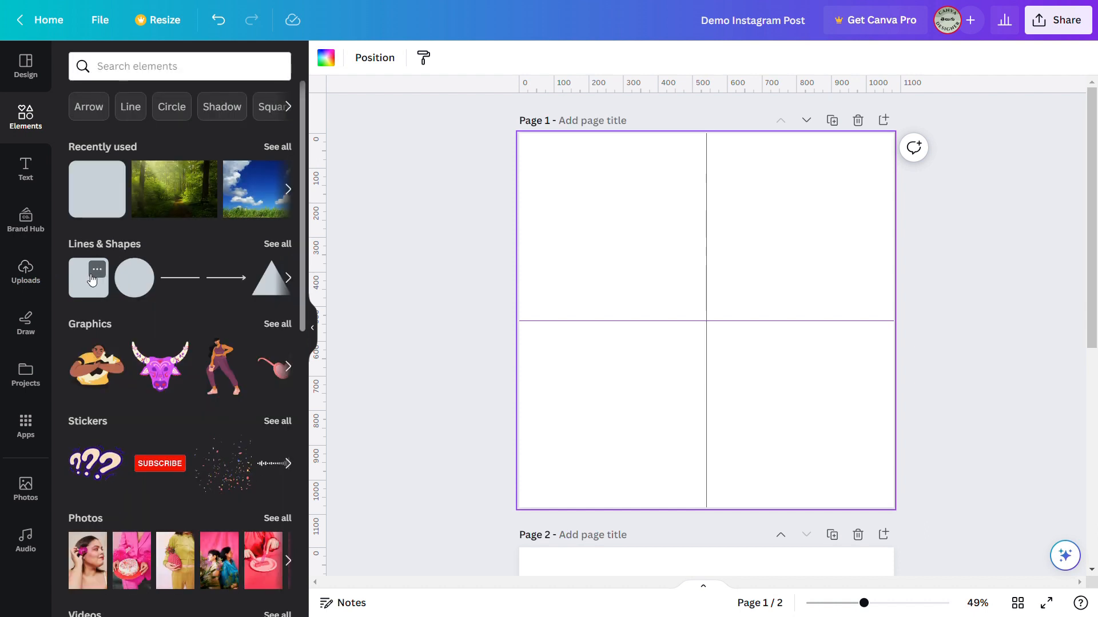
{"action": "left_click", "coordinate": [92, 279]}
{"action": "left_click_drag", "start_coordinate": [673, 296], "coordinate": [595, 208]}
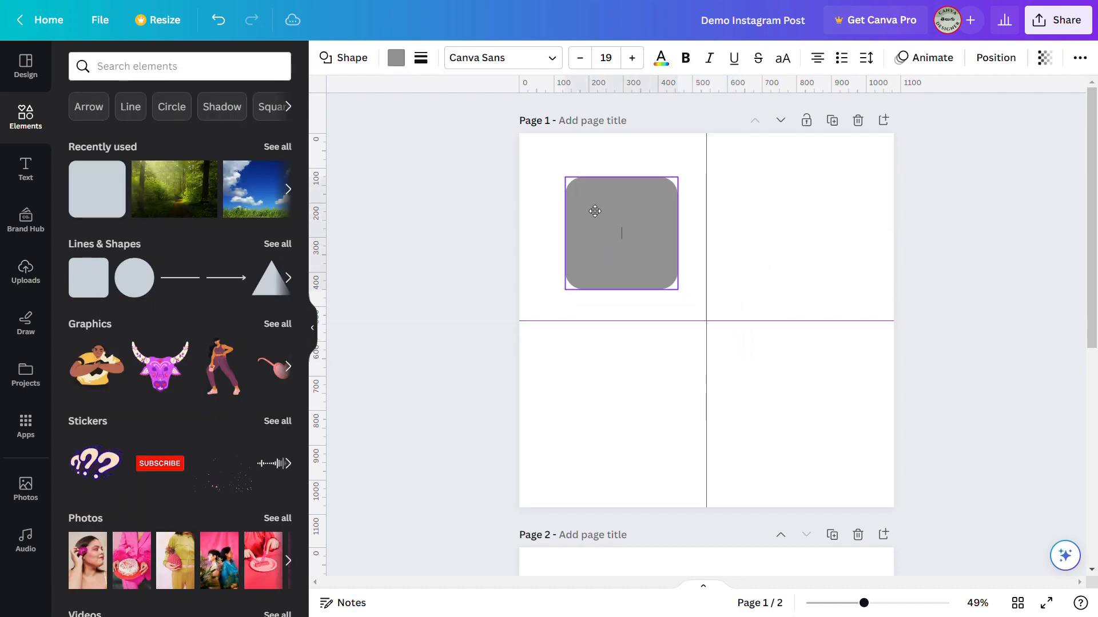
Step: Add a circle shape and place it in the upper-right quadrant, level with the rounded square
{"action": "left_click", "coordinate": [772, 232]}
{"action": "left_click", "coordinate": [141, 283]}
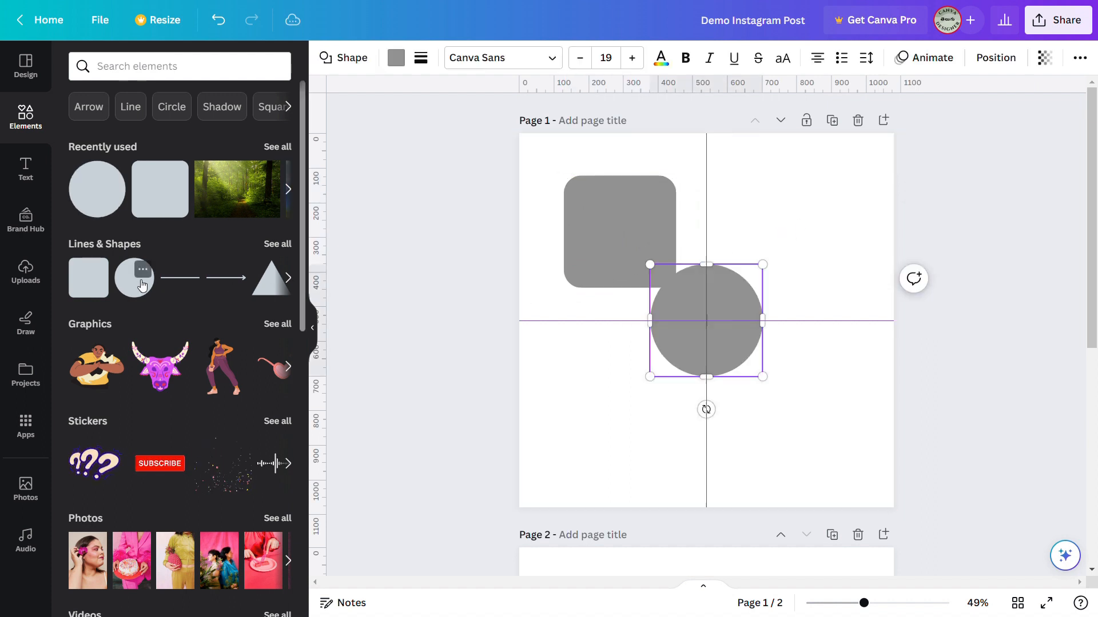
{"action": "left_click_drag", "start_coordinate": [743, 289], "coordinate": [831, 209]}
Step: Collapse the elements browser and remove both the horizontal and vertical guides from page 1
{"action": "left_click", "coordinate": [313, 328]}
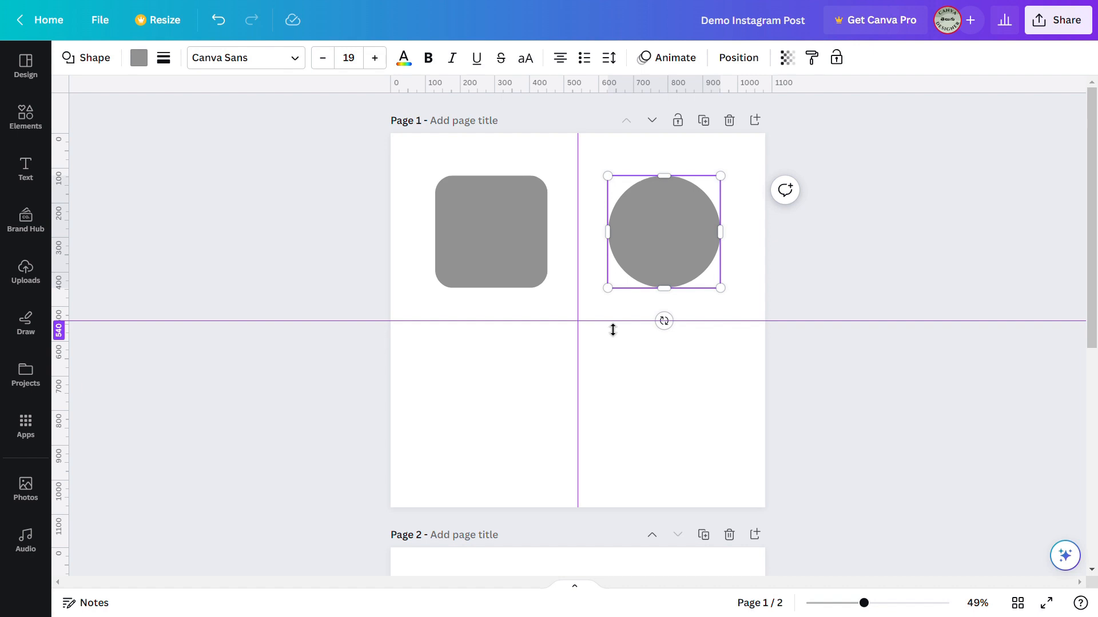
{"action": "left_click_drag", "start_coordinate": [613, 330], "coordinate": [619, 108]}
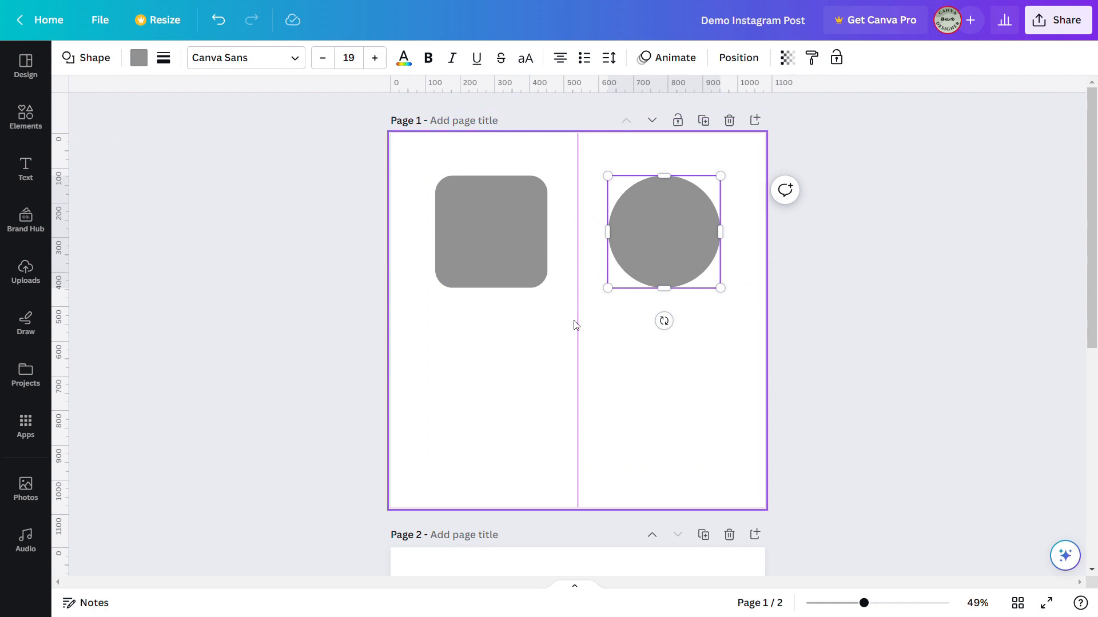
{"action": "left_click_drag", "start_coordinate": [576, 325], "coordinate": [815, 325]}
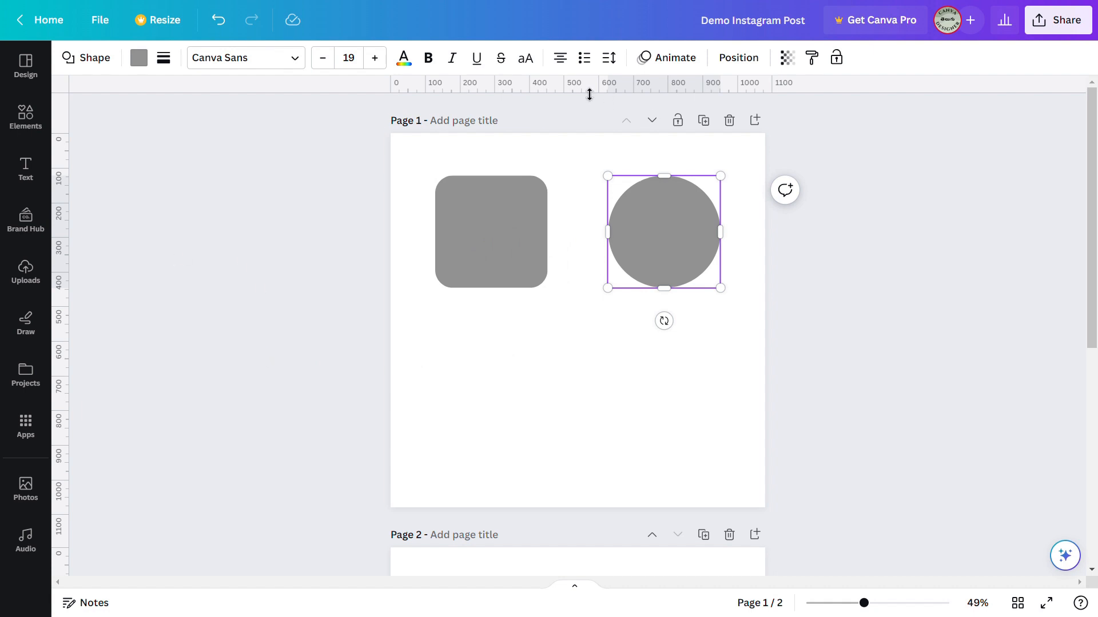
{"action": "left_click", "coordinate": [103, 30]}
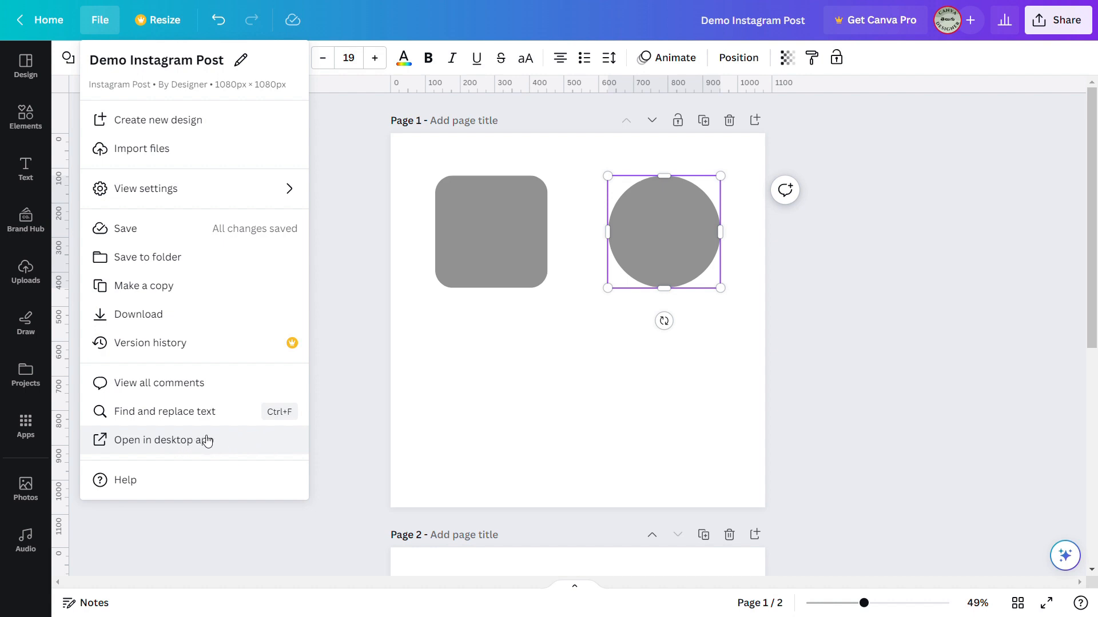
{"action": "left_click", "coordinate": [359, 310]}
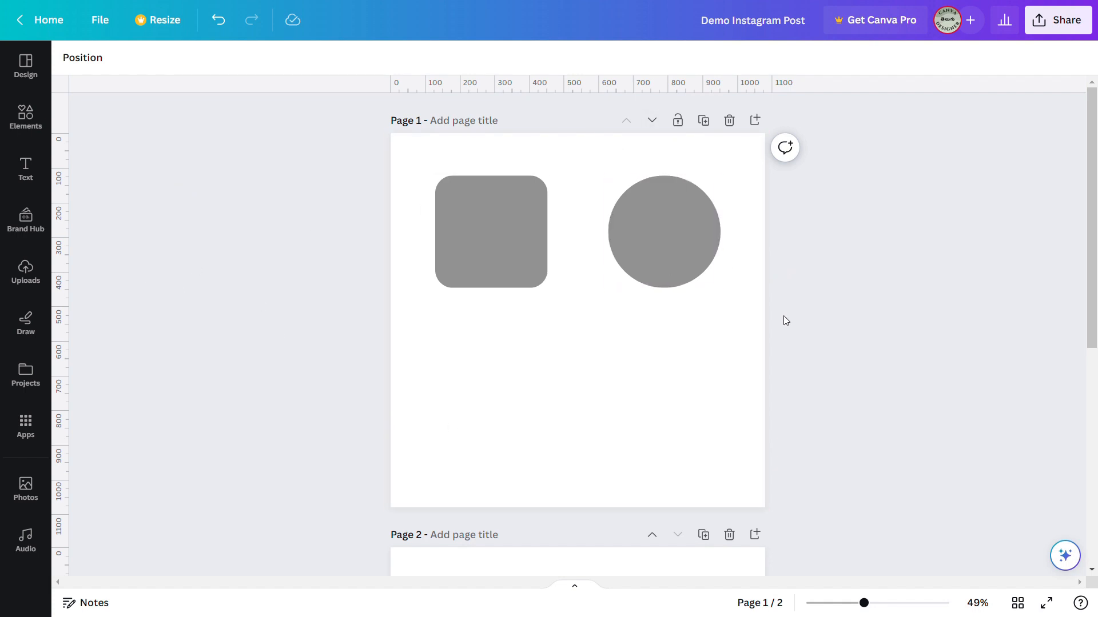
Step: Write the presenter note "ides: 1. 2." for page 1 and close the notes
{"action": "left_click", "coordinate": [91, 603]}
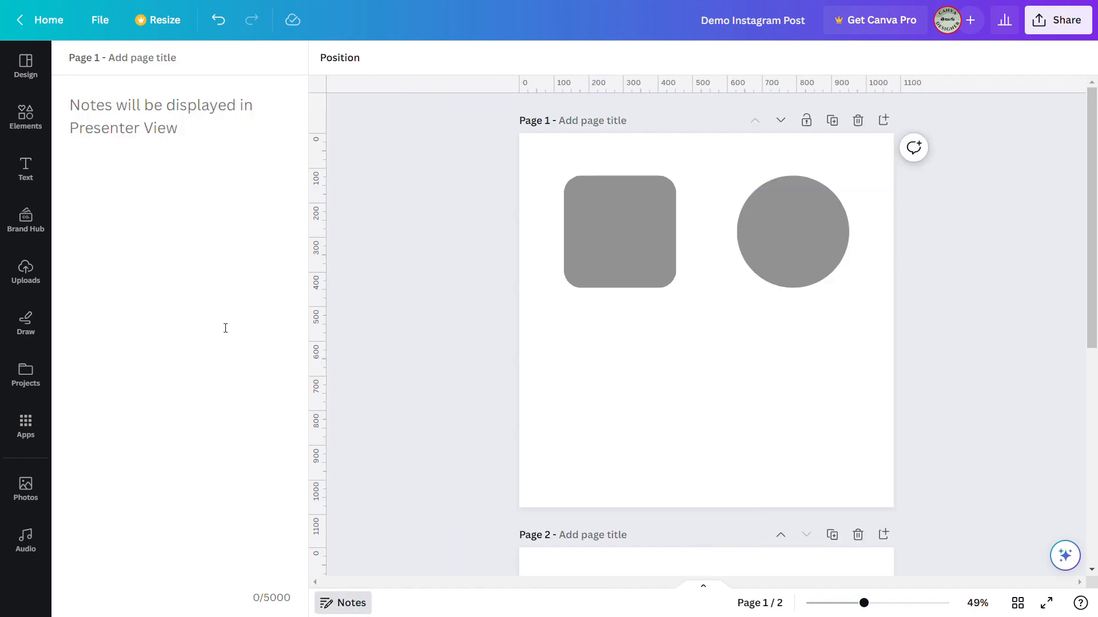
{"action": "type", "text": "id"}
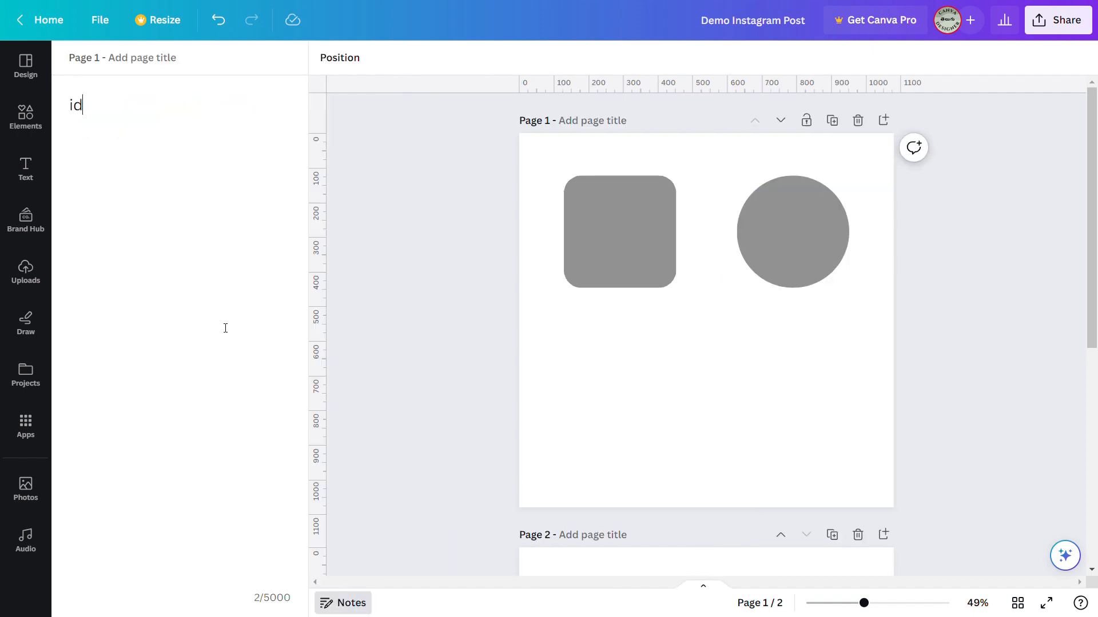
{"action": "type", "text": "es: 1.  "}
{"action": "type", "text": "2."}
{"action": "left_click", "coordinate": [345, 604]}
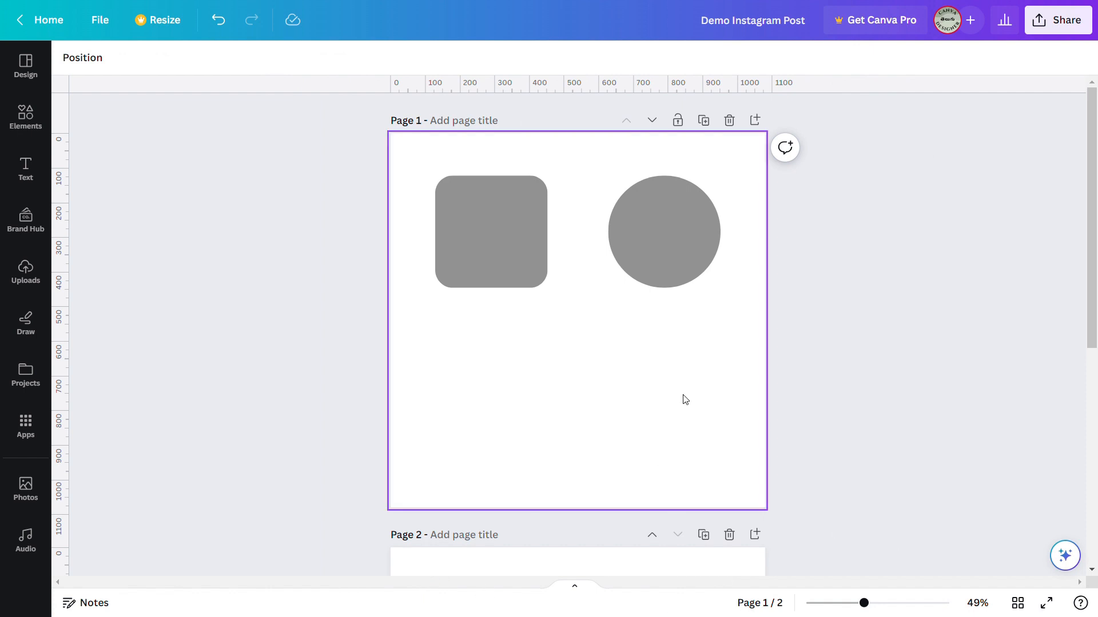
Step: Set the canvas zoom to 54% and look over both pages at that scale
{"action": "left_click", "coordinate": [441, 346]}
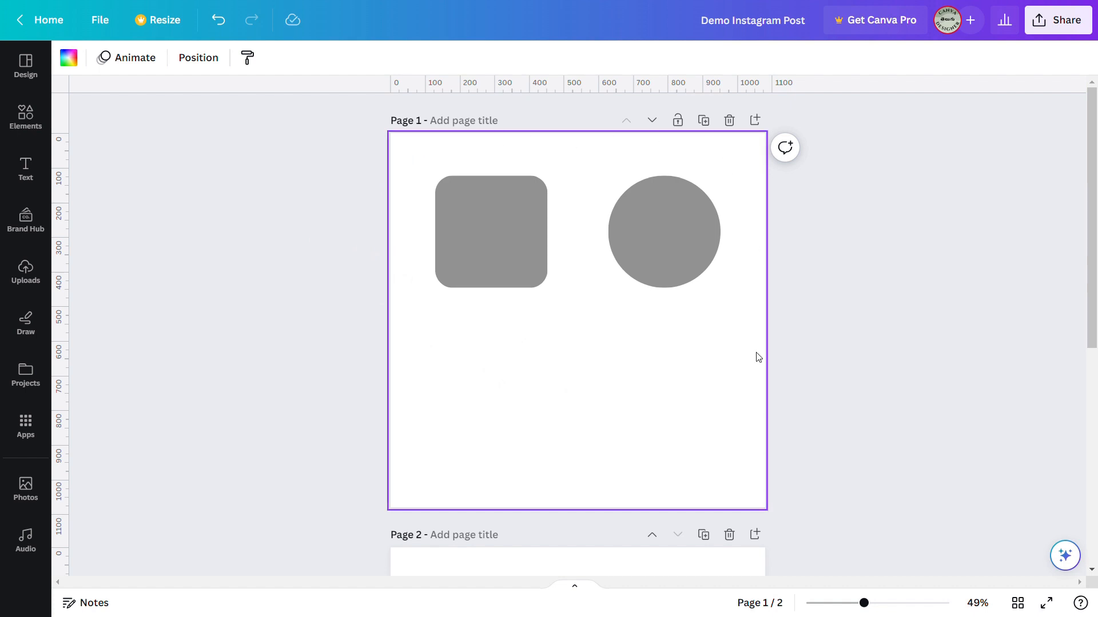
{"action": "scroll", "coordinate": [769, 437], "scroll_direction": "down", "scroll_amount": 6}
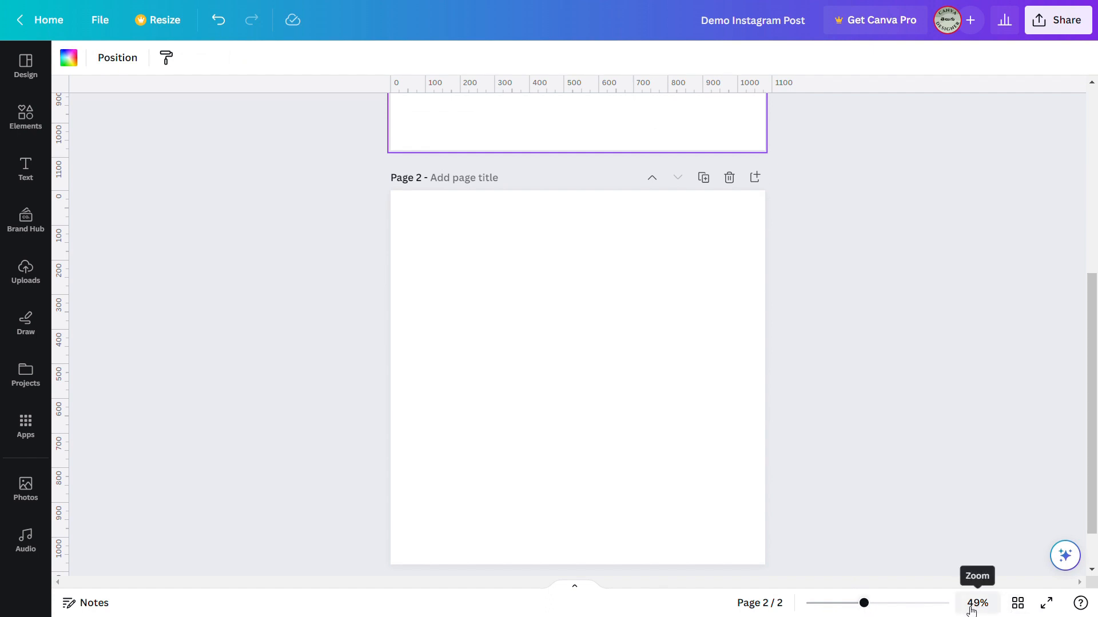
{"action": "mouse_move", "coordinate": [864, 604]}
{"action": "left_mouse_down"}
{"action": "mouse_move", "coordinate": [902, 604]}
{"action": "mouse_move", "coordinate": [844, 607]}
{"action": "mouse_move", "coordinate": [895, 605]}
{"action": "mouse_move", "coordinate": [867, 603]}
{"action": "left_mouse_up"}
{"action": "scroll", "coordinate": [845, 564], "scroll_direction": "down", "scroll_amount": 2}
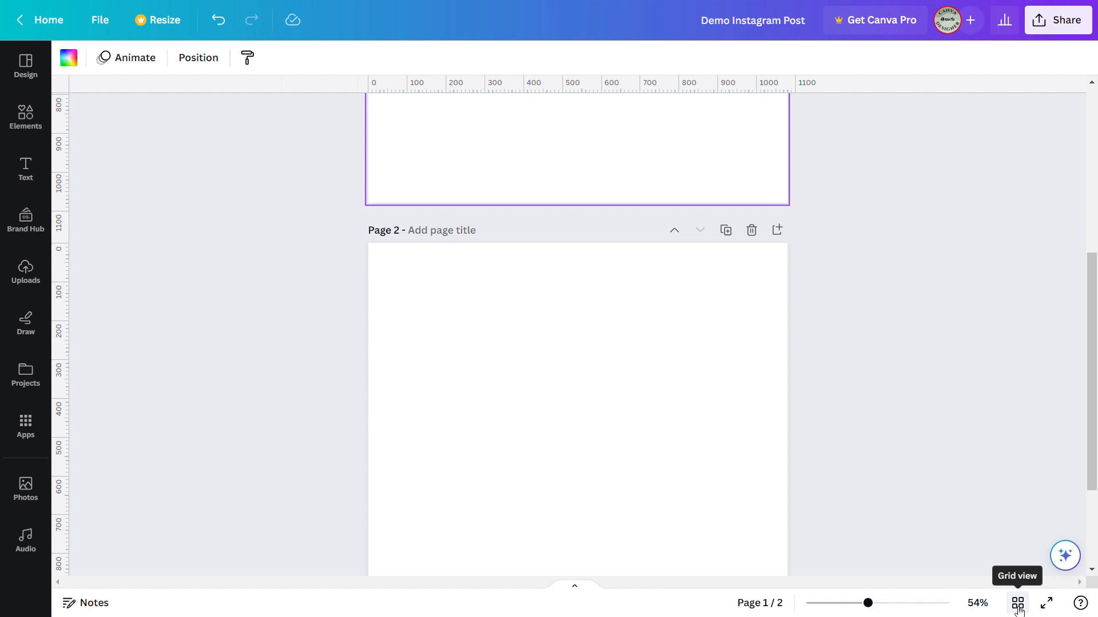
{"action": "scroll", "coordinate": [680, 497], "scroll_direction": "up", "scroll_amount": 4}
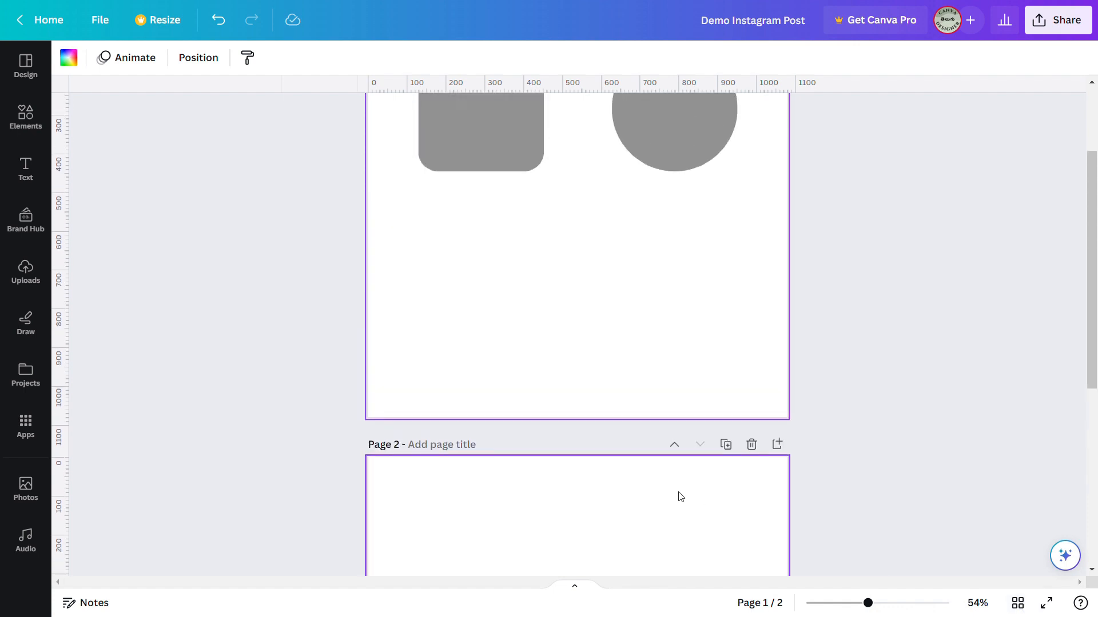
{"action": "scroll", "coordinate": [681, 496], "scroll_direction": "up", "scroll_amount": 2}
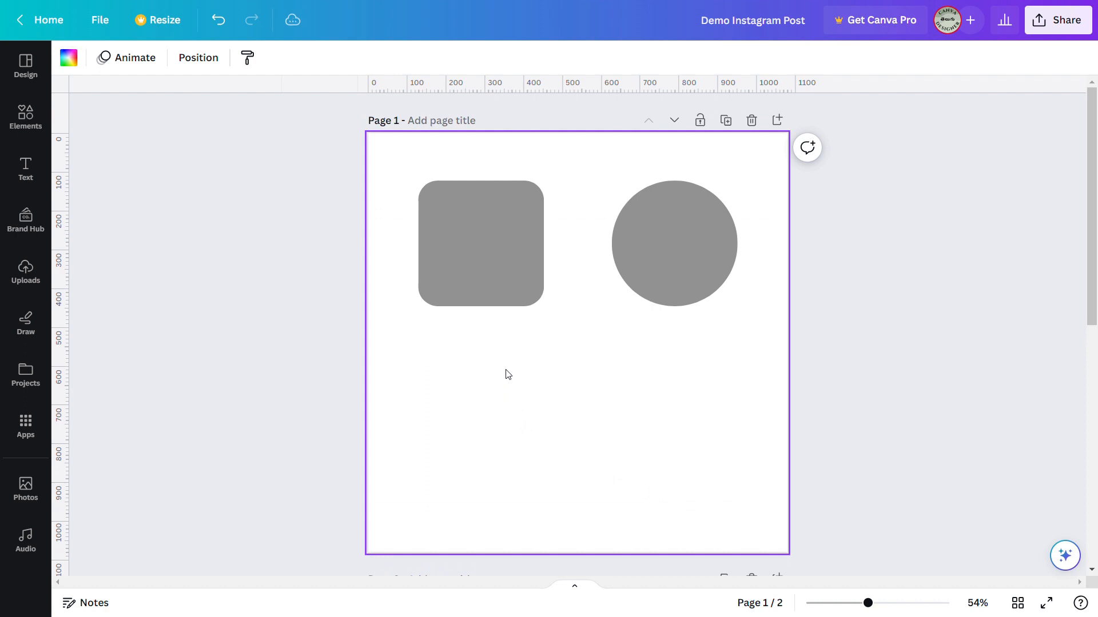
Step: Set the background of page 1 to red and the background of page 2 to light turquoise
{"action": "left_click", "coordinate": [70, 63]}
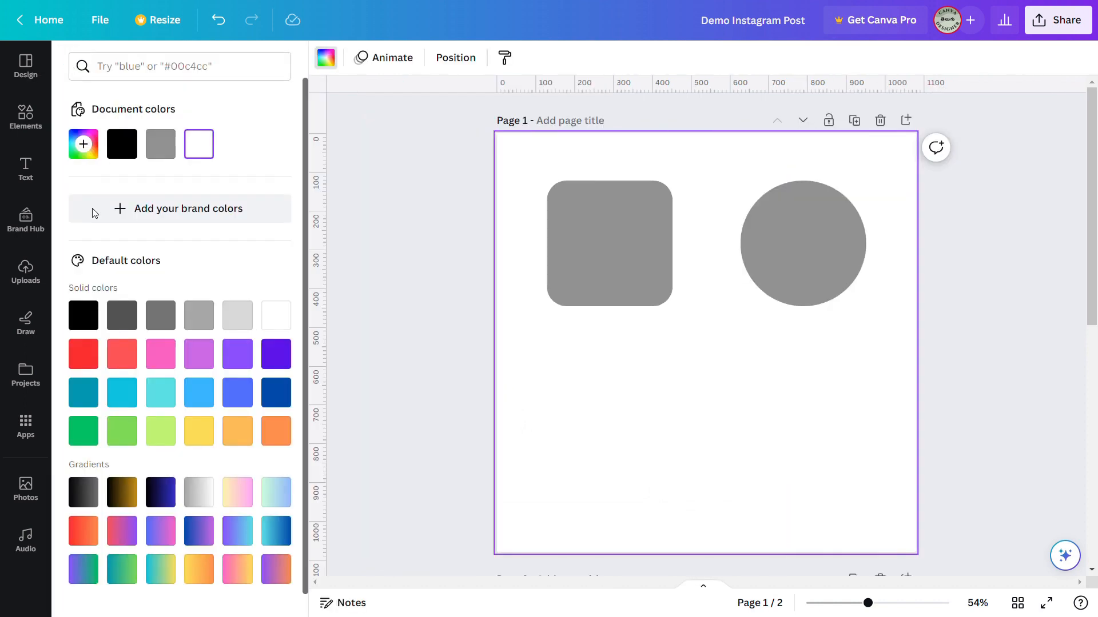
{"action": "left_click", "coordinate": [84, 355]}
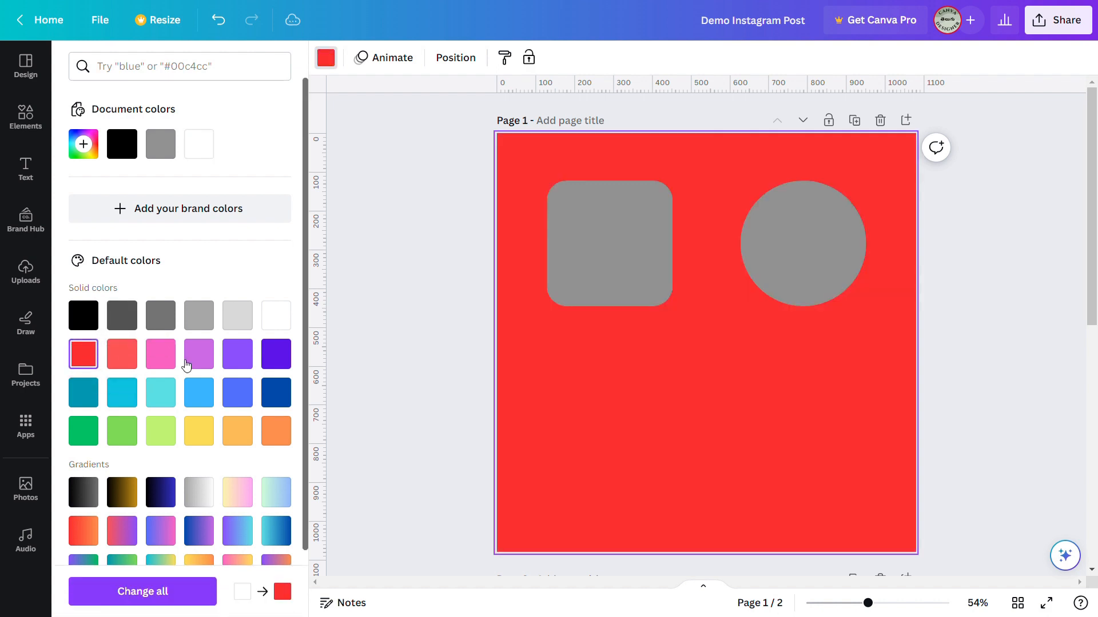
{"action": "scroll", "coordinate": [561, 364], "scroll_direction": "down", "scroll_amount": 4}
{"action": "left_click", "coordinate": [588, 457]}
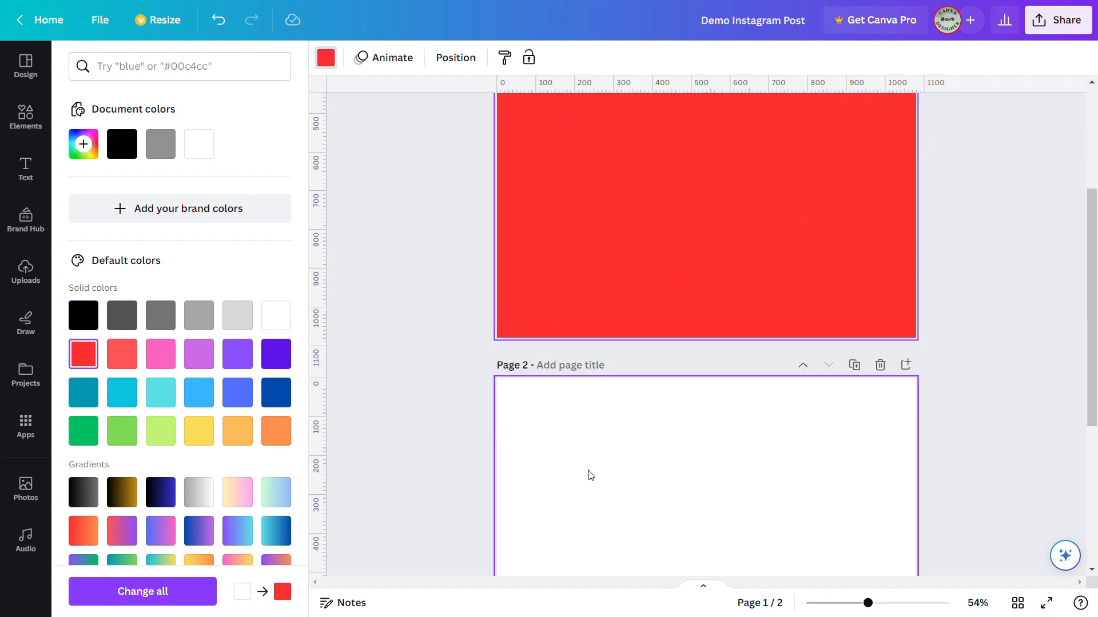
{"action": "left_click", "coordinate": [163, 398]}
Step: Add a third page after page 2 and set its background to dark blue
{"action": "scroll", "coordinate": [671, 380], "scroll_direction": "down", "scroll_amount": 4}
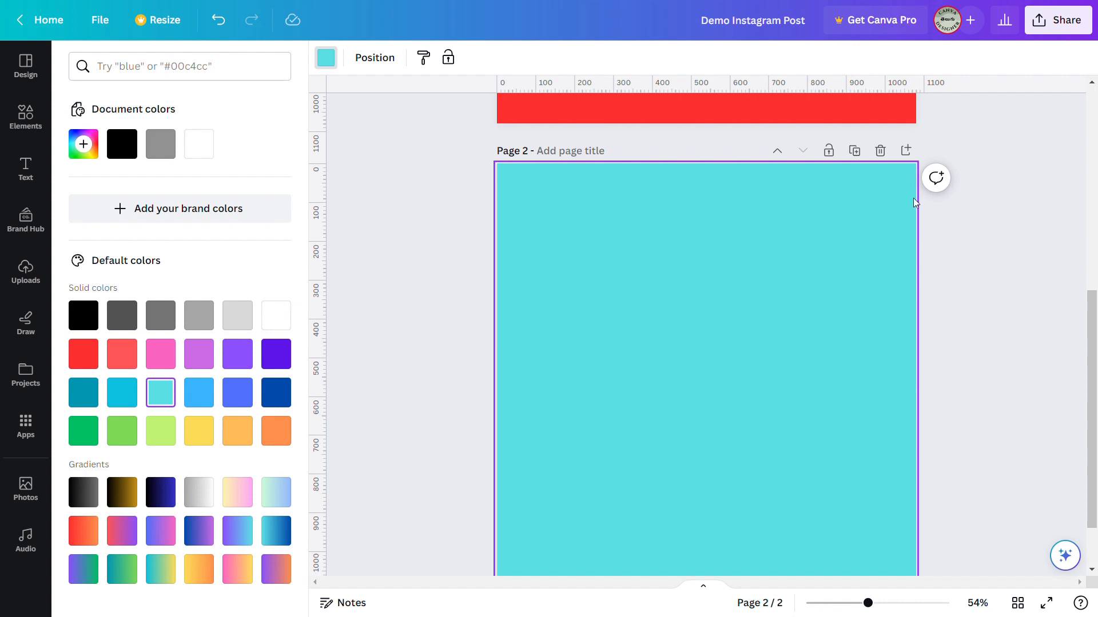
{"action": "left_click", "coordinate": [907, 152]}
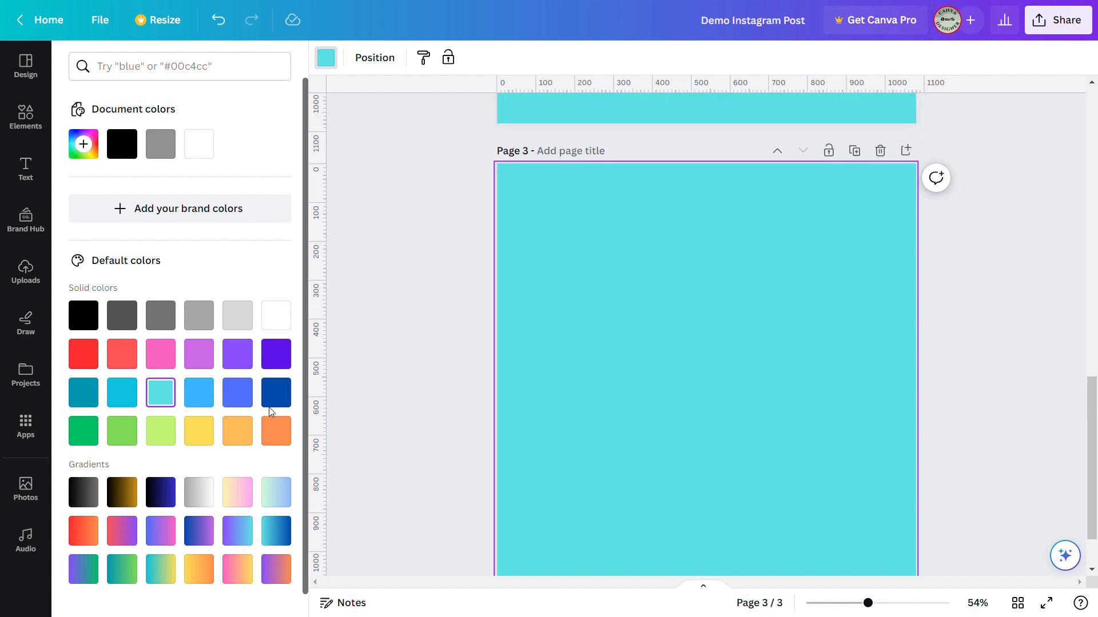
{"action": "left_click", "coordinate": [277, 392]}
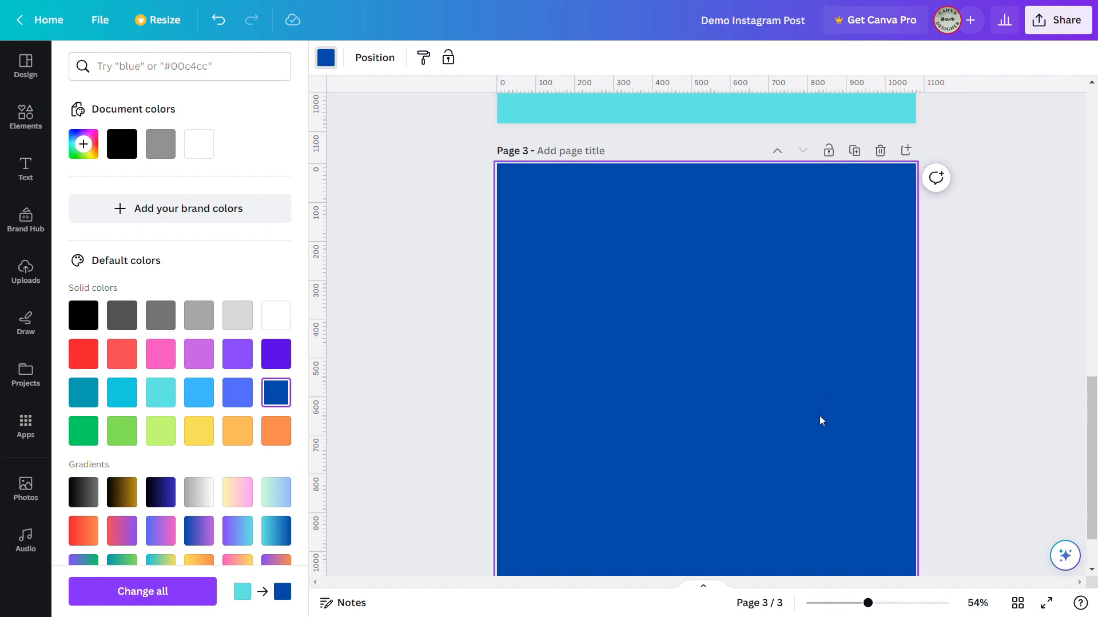
Step: Show all pages in grid view and move the red page with the shapes to the third position
{"action": "scroll", "coordinate": [821, 421], "scroll_direction": "up", "scroll_amount": 15}
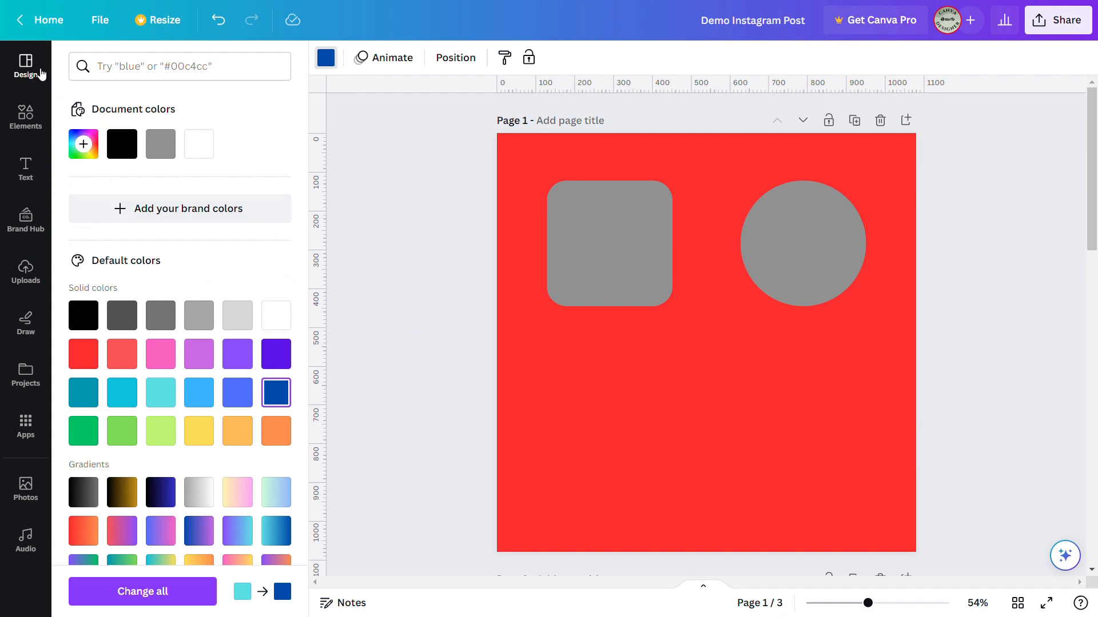
{"action": "left_click", "coordinate": [40, 70]}
{"action": "left_click", "coordinate": [313, 329]}
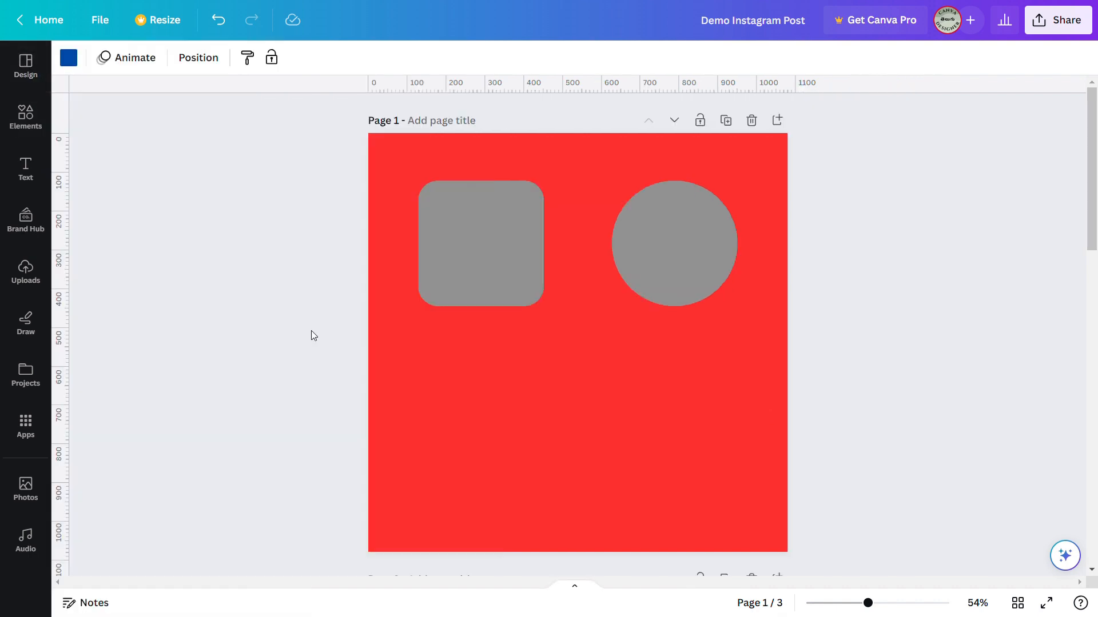
{"action": "left_click", "coordinate": [1017, 603]}
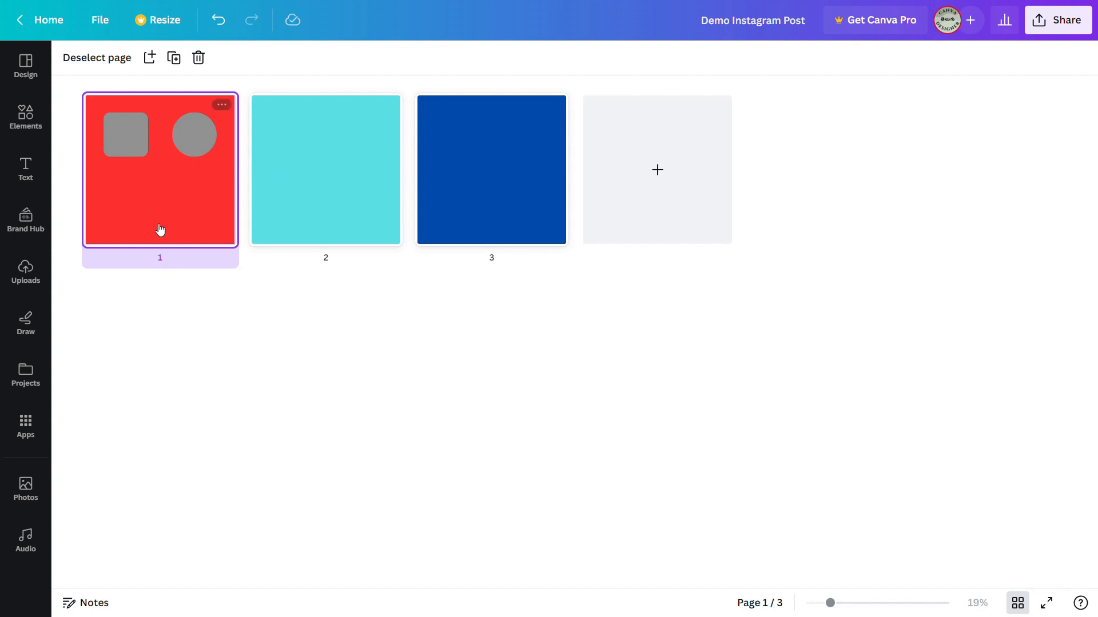
{"action": "mouse_move", "coordinate": [162, 187]}
{"action": "left_mouse_down"}
{"action": "mouse_move", "coordinate": [448, 187]}
{"action": "mouse_move", "coordinate": [360, 193]}
{"action": "mouse_move", "coordinate": [301, 183]}
{"action": "mouse_move", "coordinate": [517, 187]}
{"action": "mouse_move", "coordinate": [292, 182]}
{"action": "mouse_move", "coordinate": [575, 181]}
{"action": "left_mouse_up"}
{"action": "left_click", "coordinate": [472, 191]}
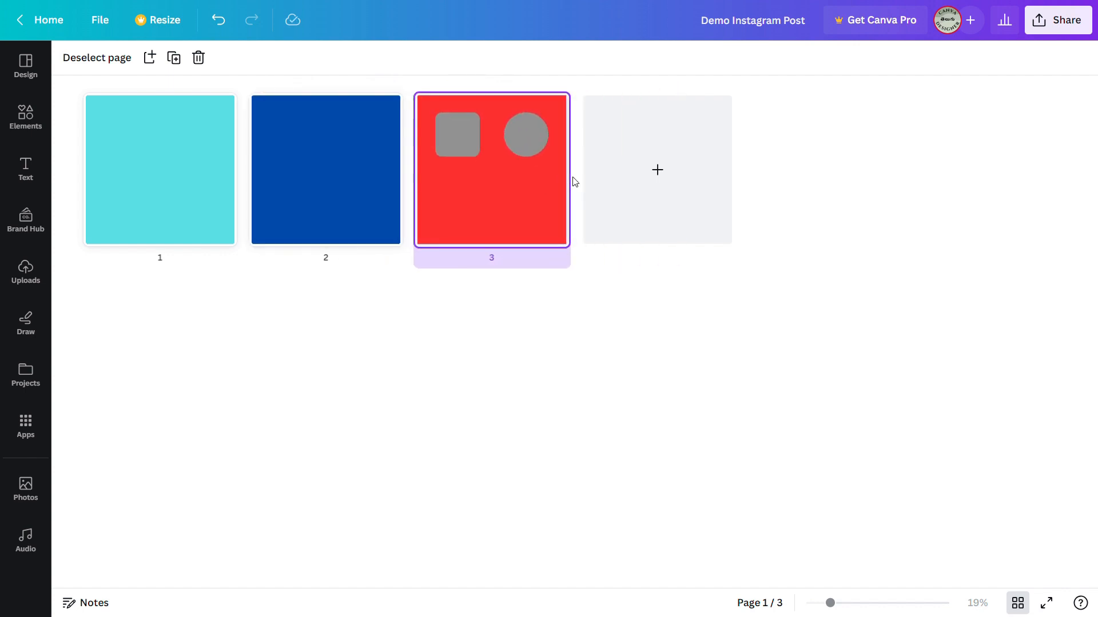
Step: Add a fourth page at the end of the grid and delete that same page again
{"action": "left_click", "coordinate": [655, 178]}
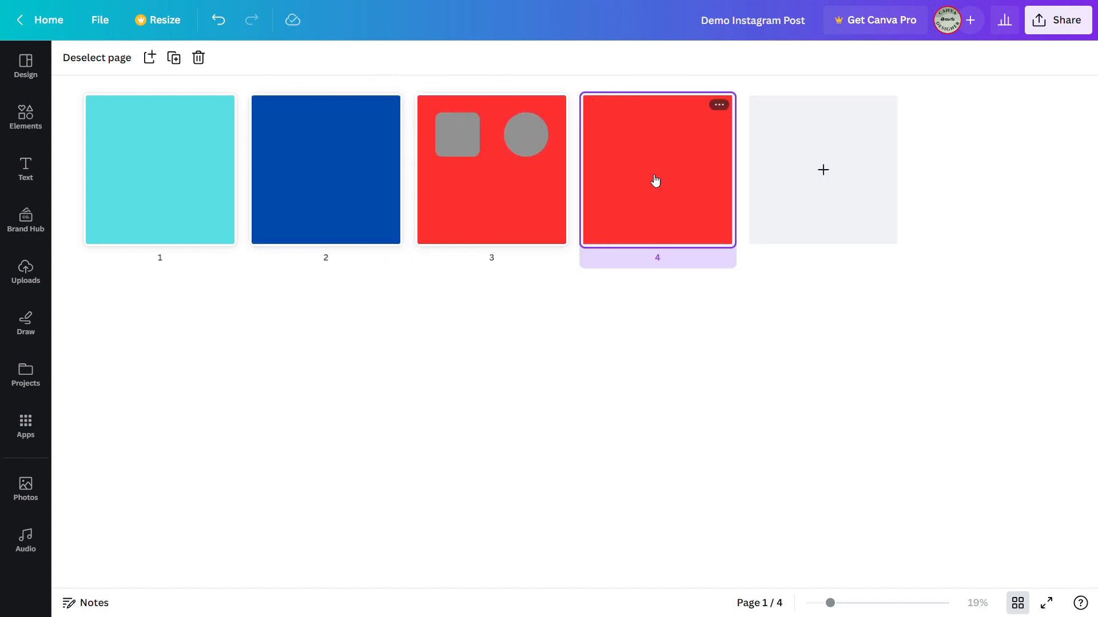
{"action": "left_click", "coordinate": [718, 105]}
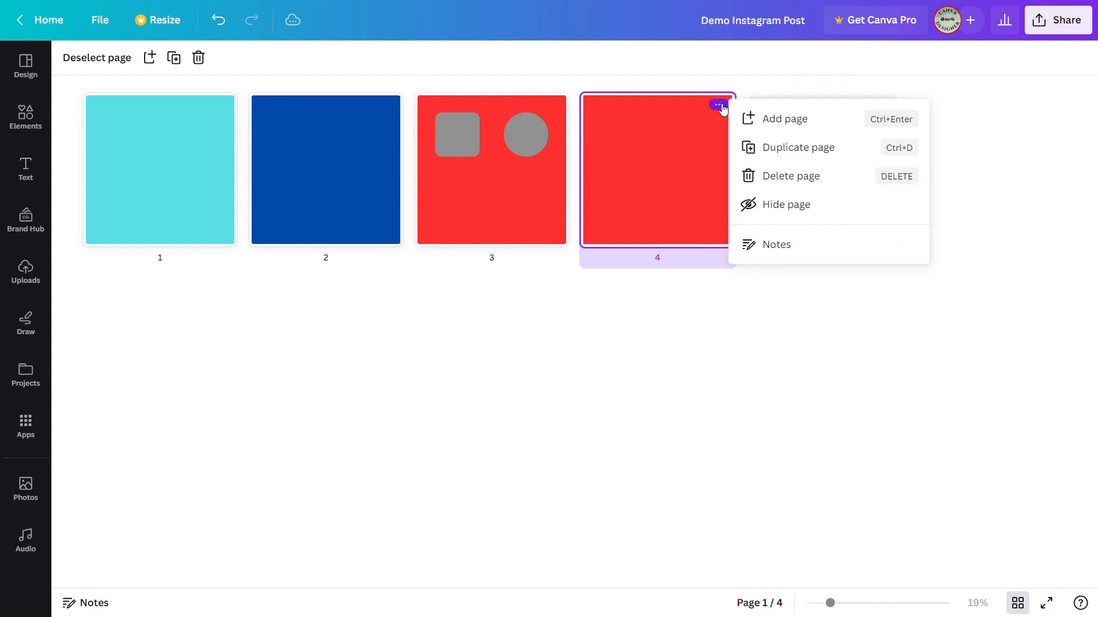
{"action": "left_click", "coordinate": [788, 178]}
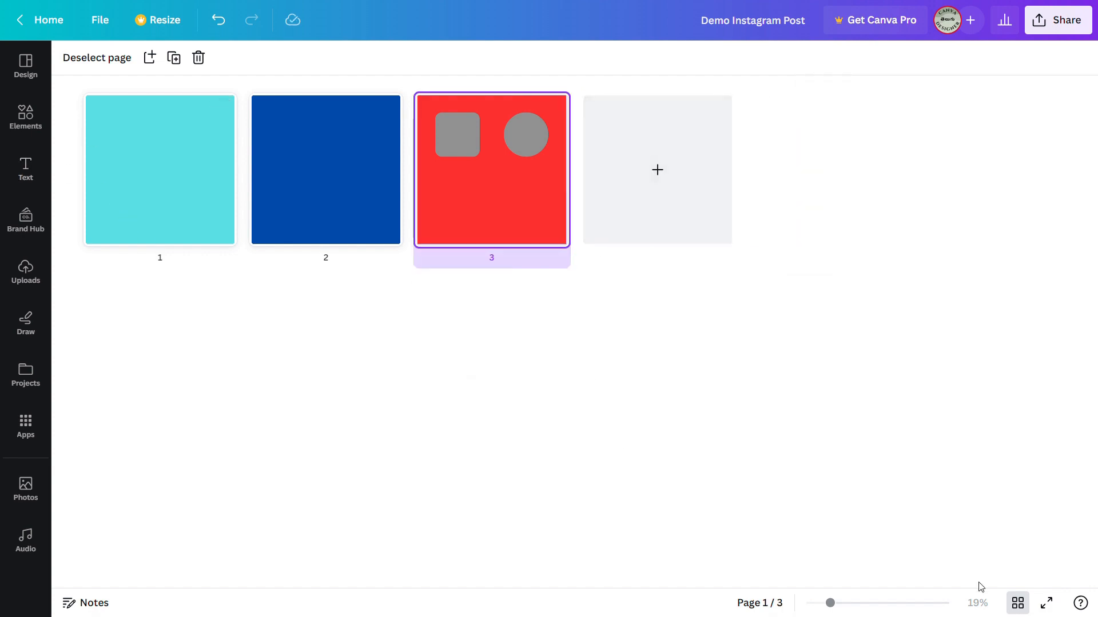
Step: Leave grid view and delete the turquoise and dark blue pages, keeping only the red page with the shapes
{"action": "left_click", "coordinate": [1020, 606]}
{"action": "scroll", "coordinate": [771, 380], "scroll_direction": "up", "scroll_amount": 10}
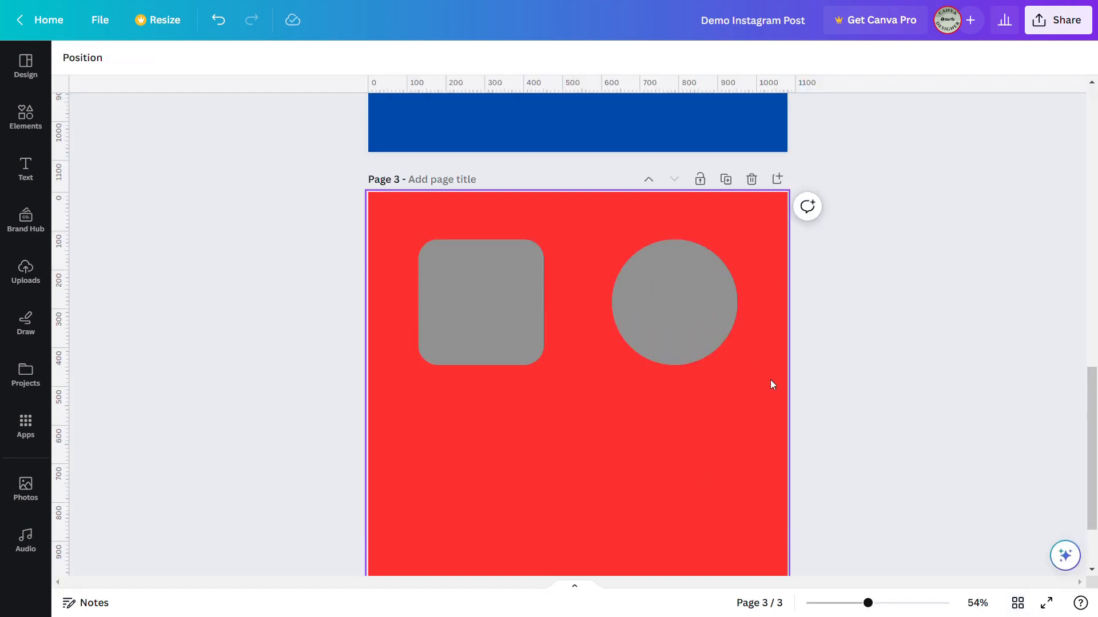
{"action": "left_click", "coordinate": [751, 120]}
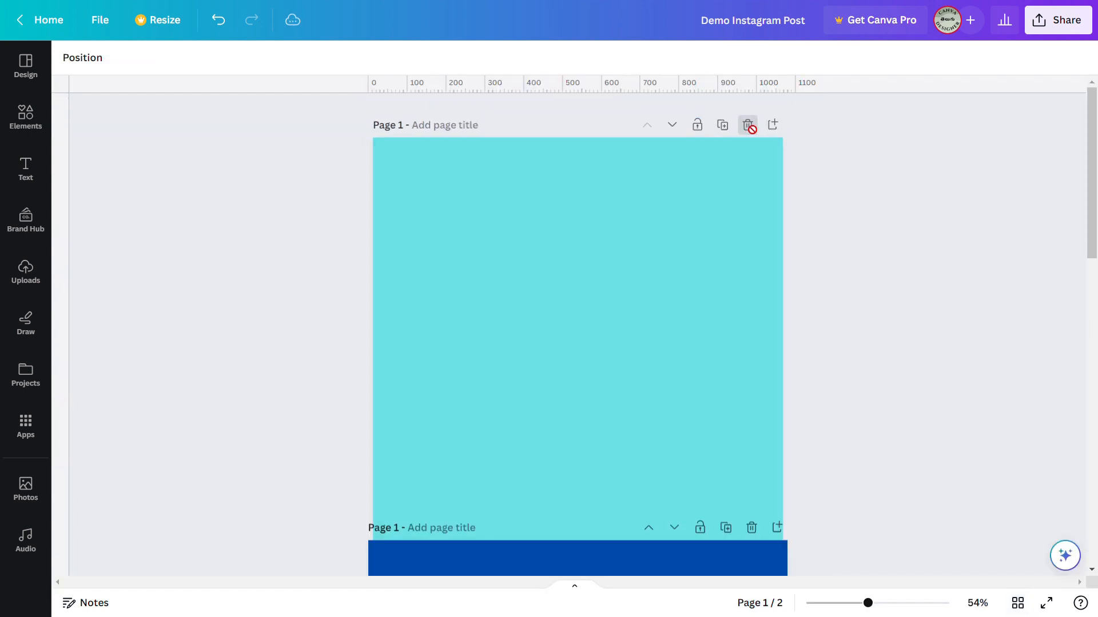
{"action": "left_click", "coordinate": [751, 120]}
Step: Set the background of the remaining red page to white
{"action": "left_click", "coordinate": [644, 410]}
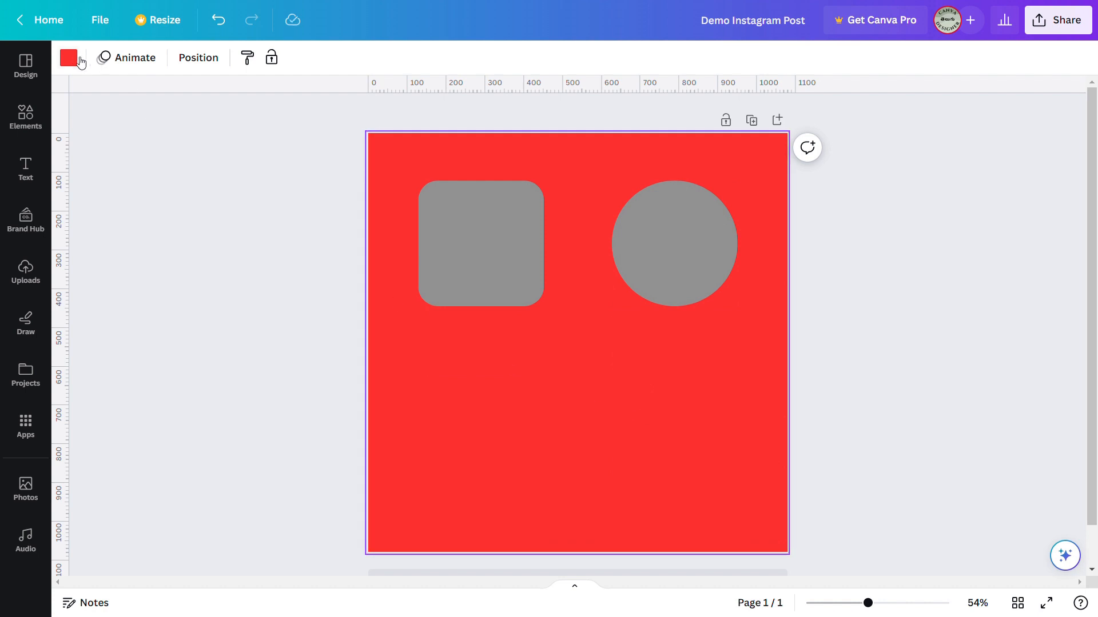
{"action": "left_click", "coordinate": [69, 57]}
{"action": "left_click", "coordinate": [276, 315]}
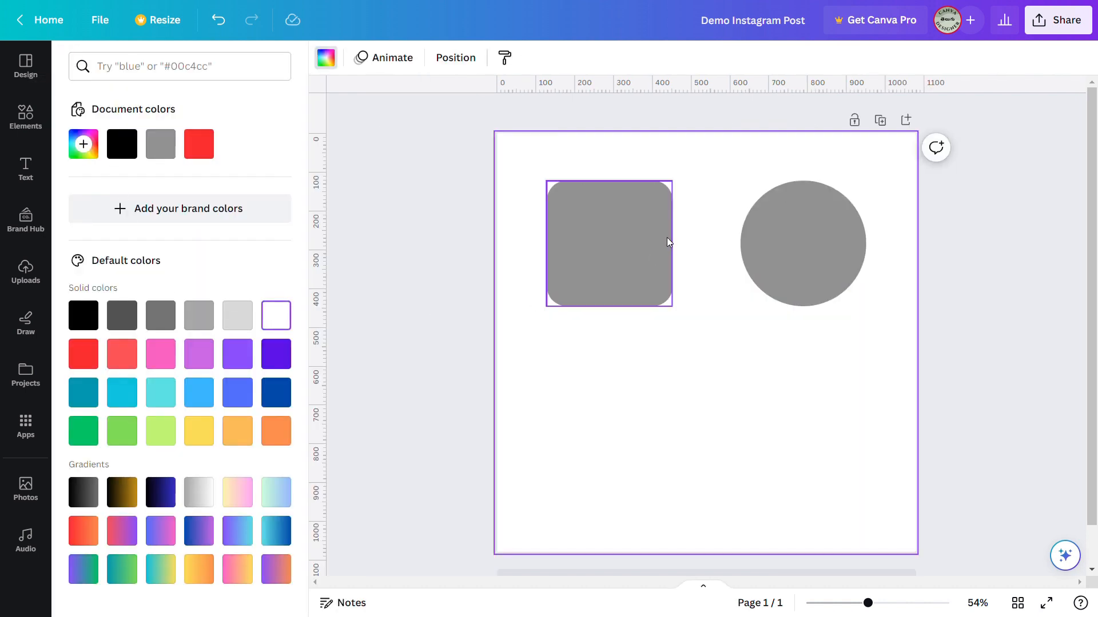
Step: Delete the grey rounded square and the grey circle from the page
{"action": "left_click", "coordinate": [626, 240]}
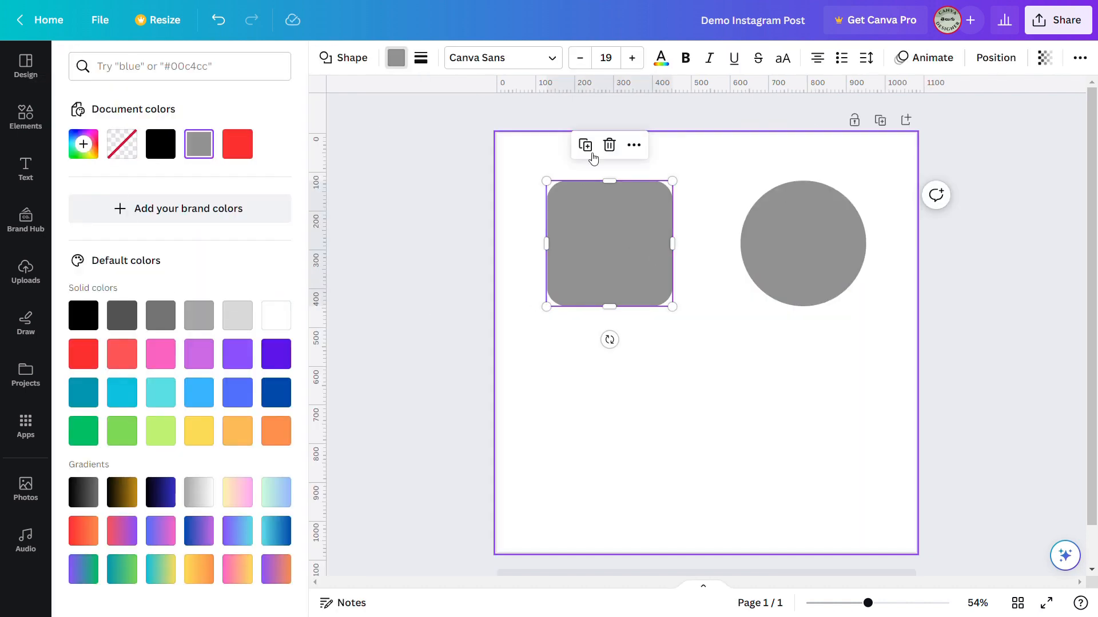
{"action": "left_click", "coordinate": [609, 146]}
{"action": "left_click", "coordinate": [688, 237]}
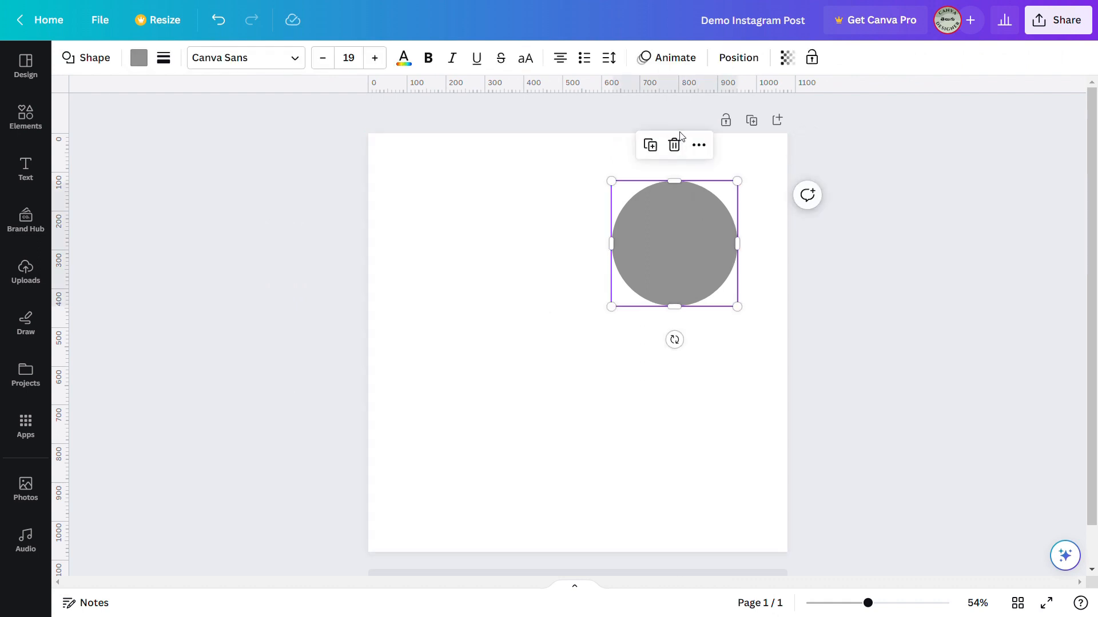
{"action": "left_click", "coordinate": [674, 146]}
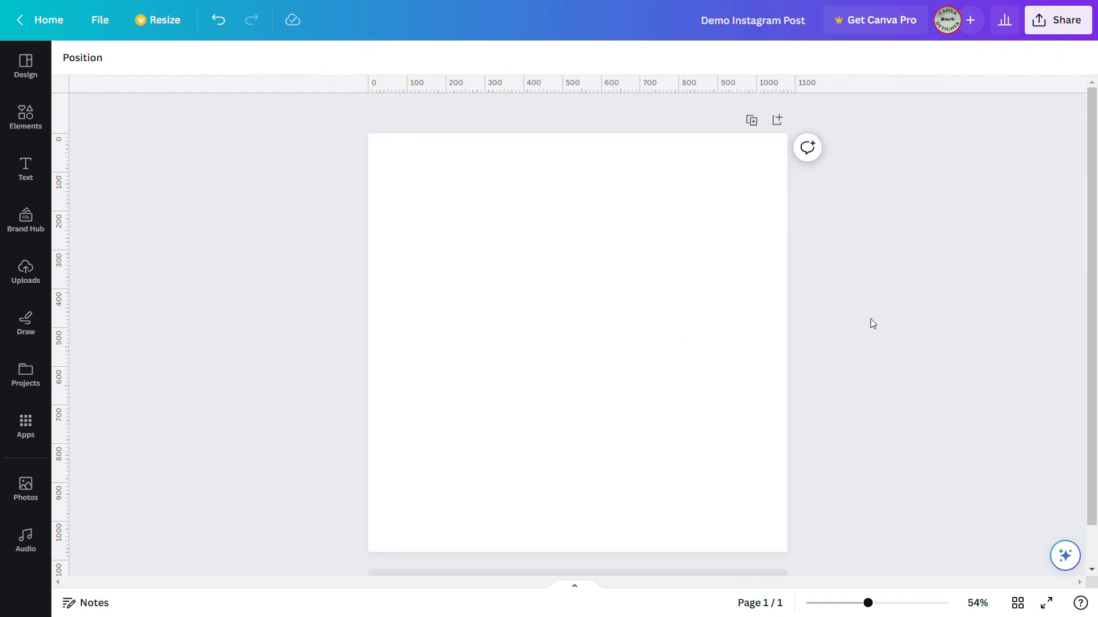